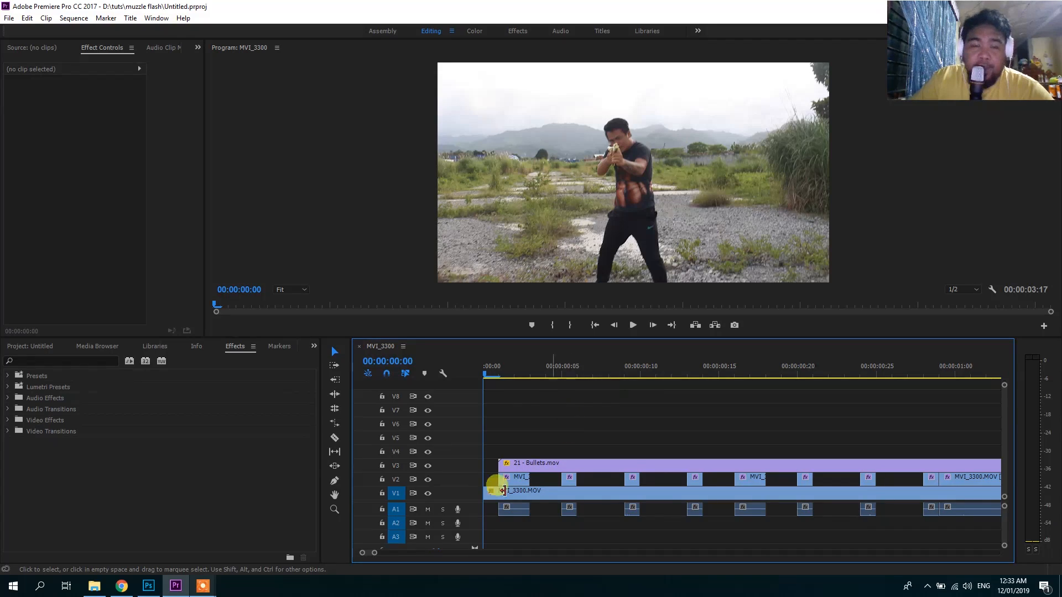
- Examine the opening frames of the finished muzzle flash sequence and the effects on the first V2 clip
{"action": "left_click_drag", "start_coordinate": [375, 553], "coordinate": [408, 562]}
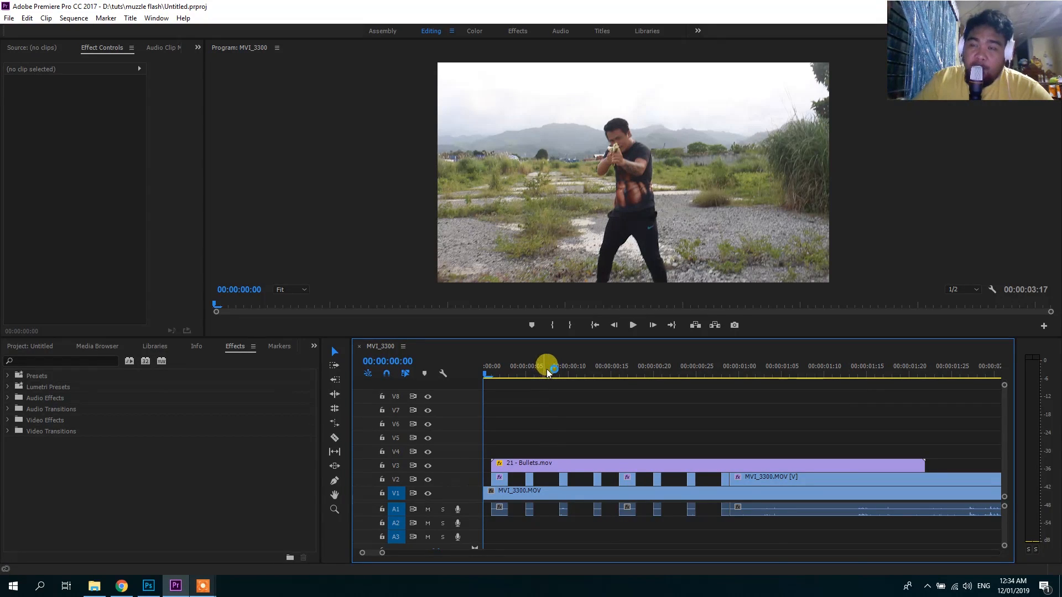
{"action": "left_click_drag", "start_coordinate": [382, 553], "coordinate": [376, 553]}
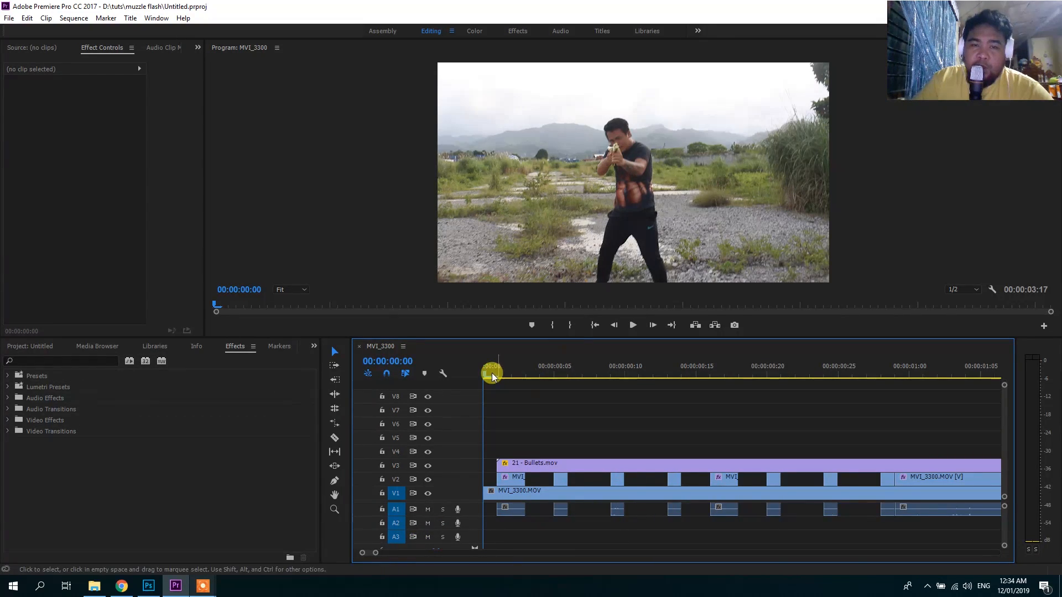
{"action": "left_click_drag", "start_coordinate": [492, 373], "coordinate": [502, 381]}
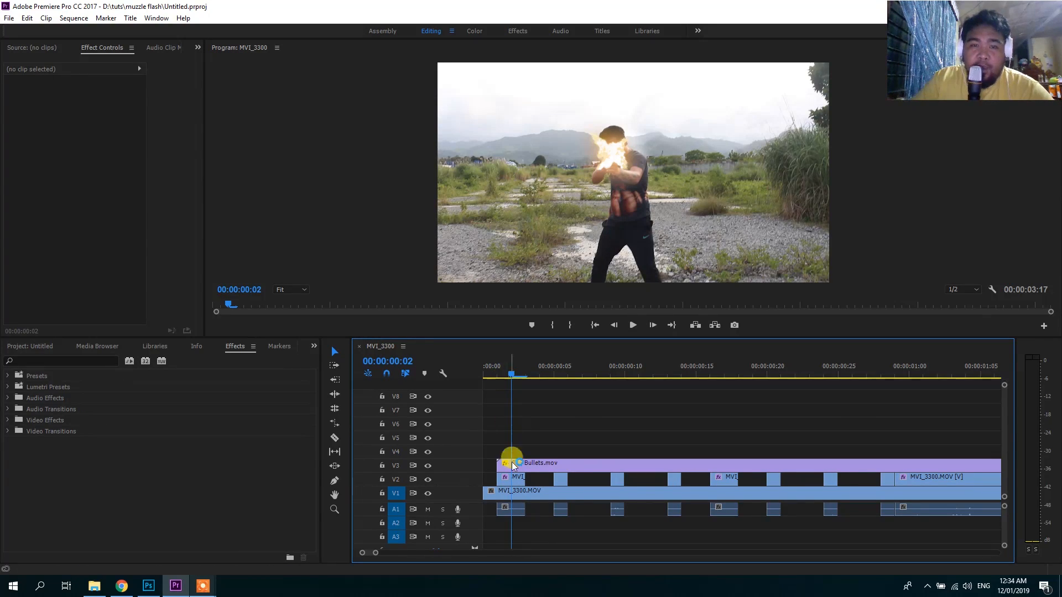
{"action": "left_click", "coordinate": [508, 479]}
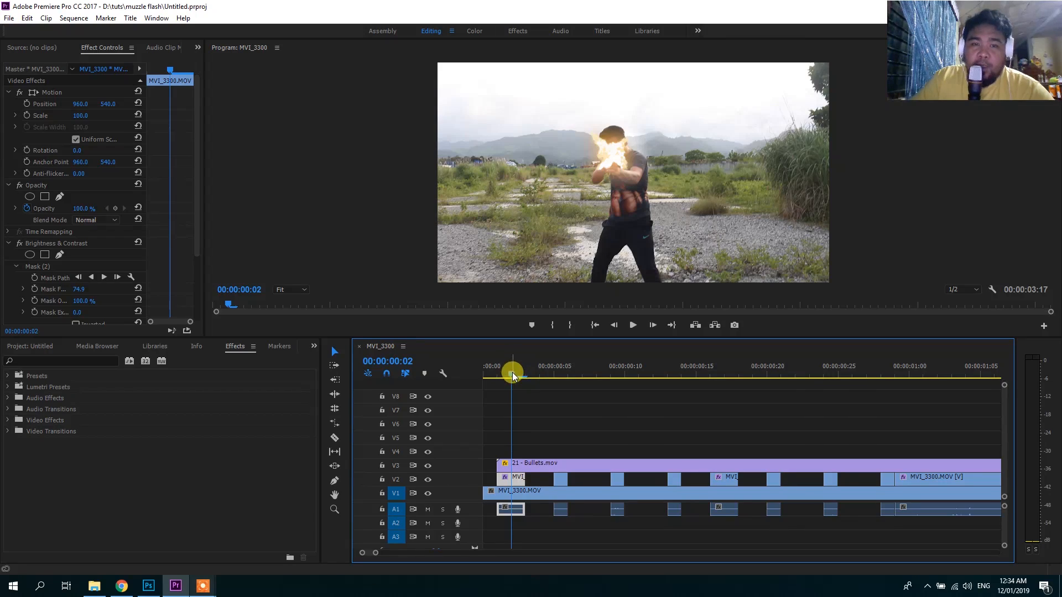
{"action": "left_click", "coordinate": [495, 377]}
{"action": "left_click_drag", "start_coordinate": [493, 375], "coordinate": [489, 377]}
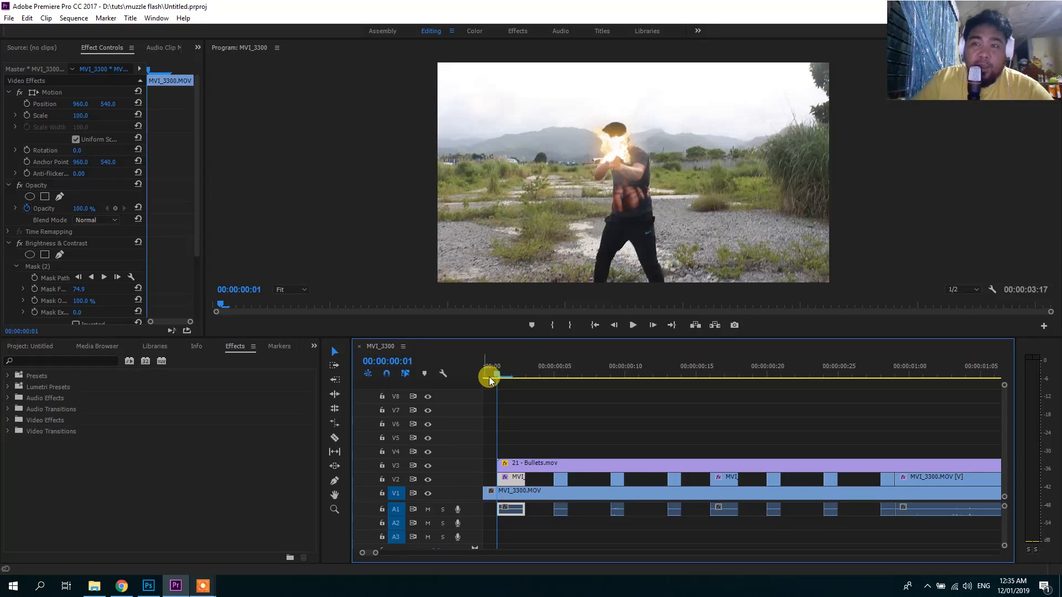
{"action": "left_click", "coordinate": [535, 398]}
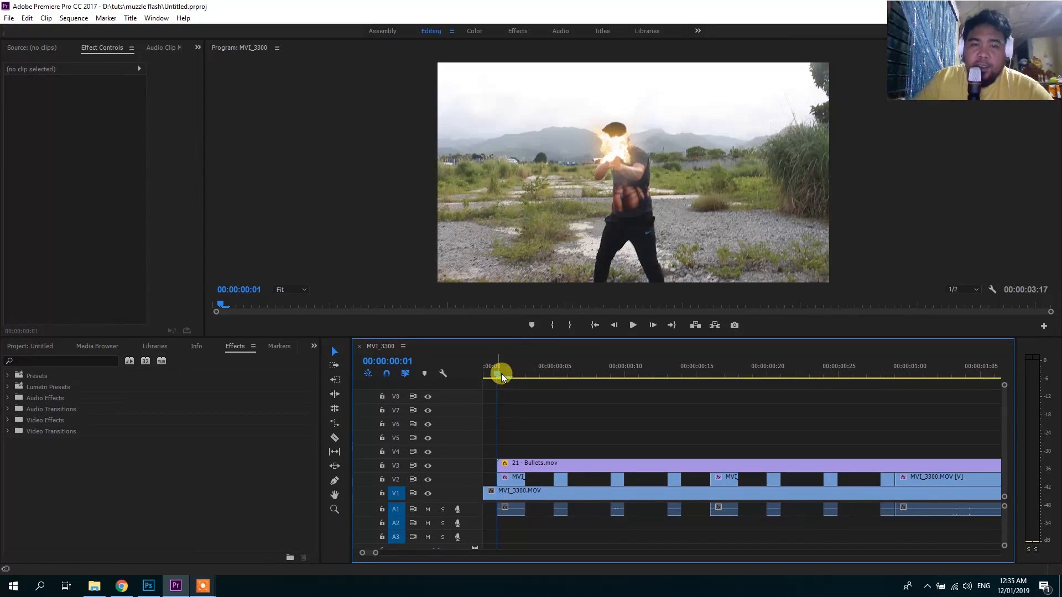
- Scrub through the finished shots from 00:00:00:00 to 00:00:00:21 and compare frames with and without the muzzle flash
{"action": "left_click_drag", "start_coordinate": [501, 374], "coordinate": [482, 374]}
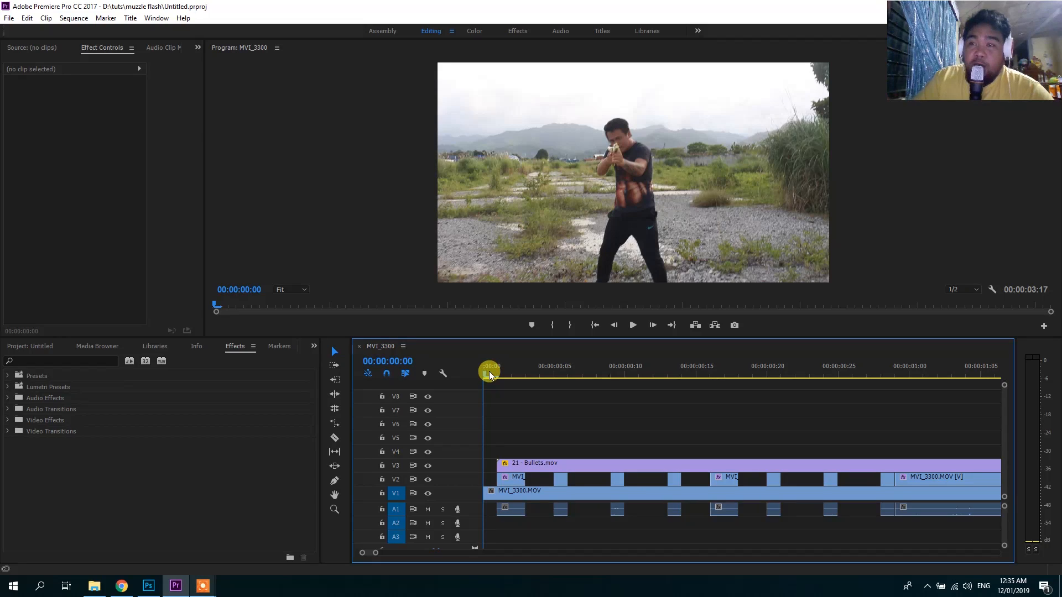
{"action": "left_click_drag", "start_coordinate": [491, 370], "coordinate": [781, 435]}
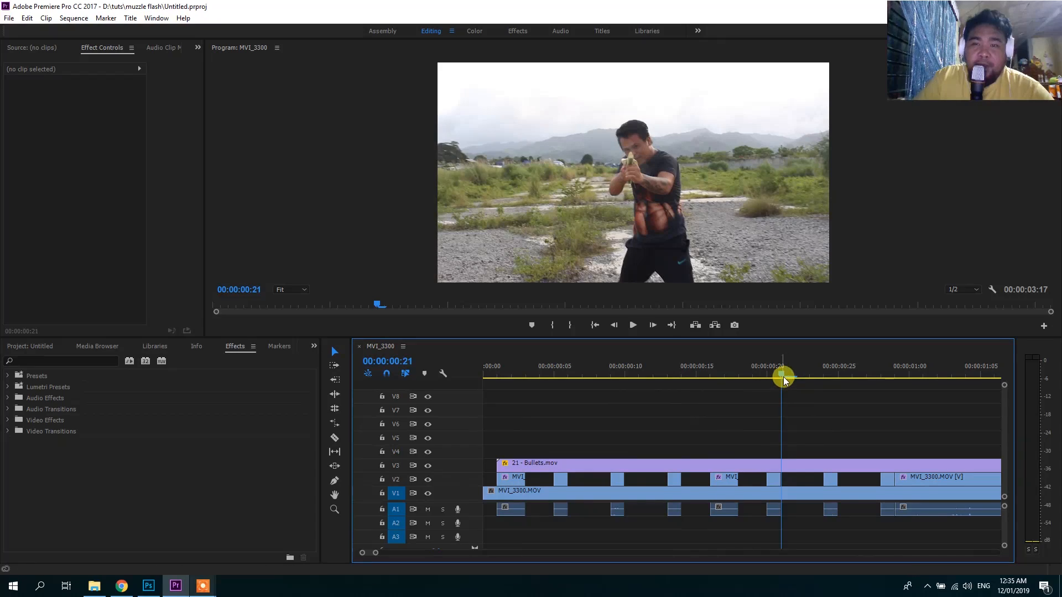
{"action": "left_click_drag", "start_coordinate": [793, 382], "coordinate": [498, 397]}
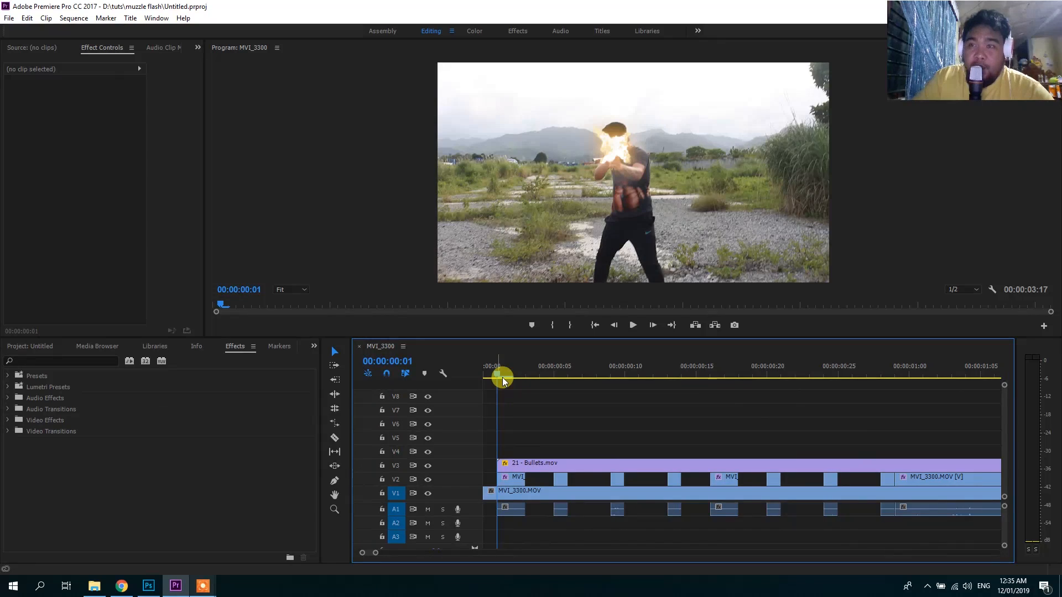
{"action": "mouse_move", "coordinate": [502, 382]}
{"action": "left_mouse_down"}
{"action": "mouse_move", "coordinate": [495, 357]}
{"action": "mouse_move", "coordinate": [493, 380]}
{"action": "left_mouse_up"}
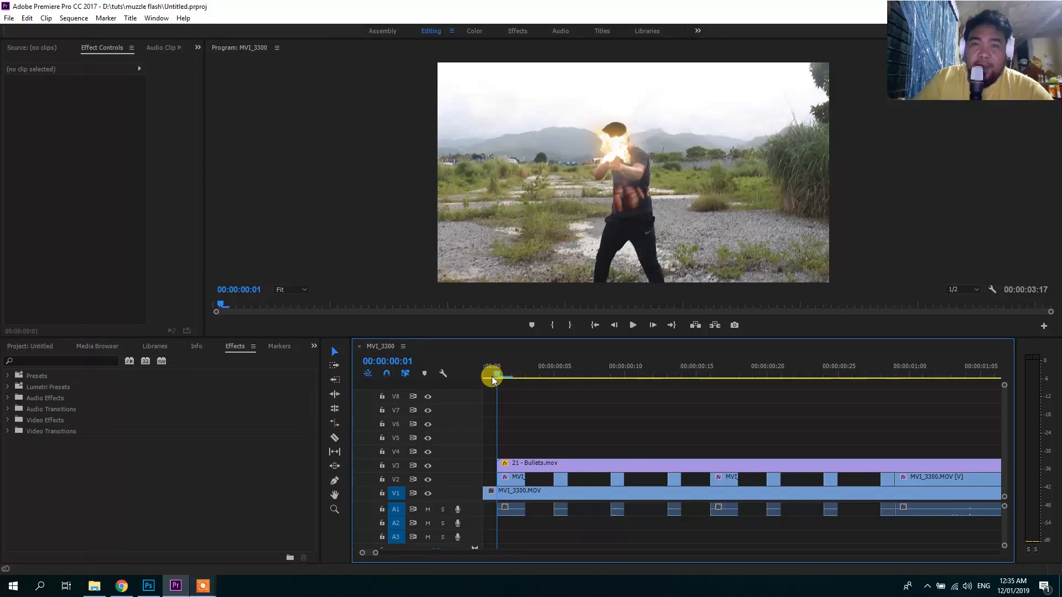
{"action": "mouse_move", "coordinate": [493, 380]}
{"action": "left_mouse_down"}
{"action": "mouse_move", "coordinate": [480, 380]}
{"action": "mouse_move", "coordinate": [502, 381]}
{"action": "left_mouse_up"}
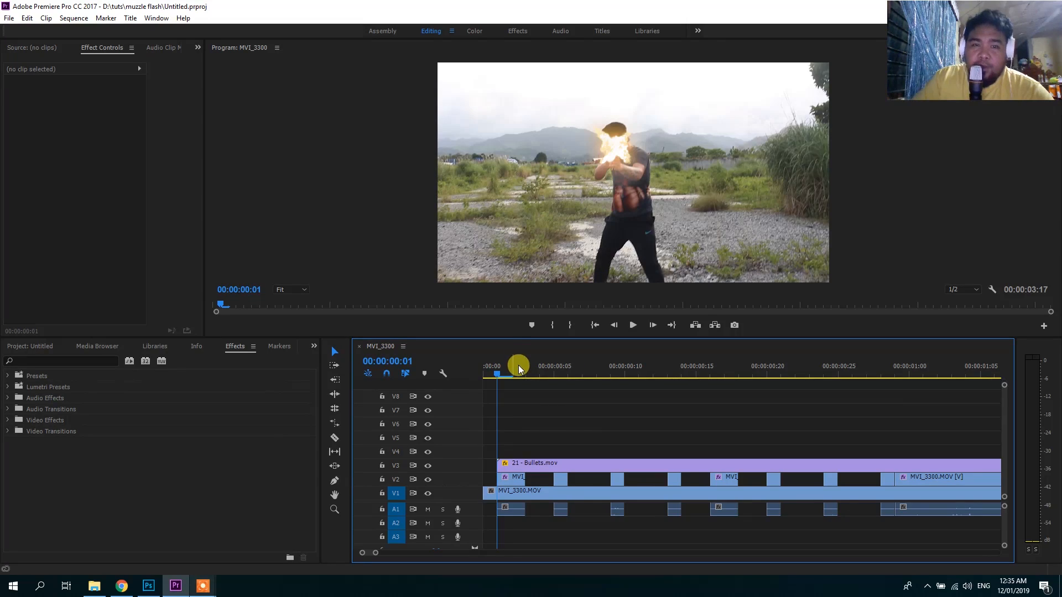
{"action": "mouse_move", "coordinate": [500, 372]}
{"action": "left_mouse_down"}
{"action": "mouse_move", "coordinate": [489, 373]}
{"action": "mouse_move", "coordinate": [496, 378]}
{"action": "left_mouse_up"}
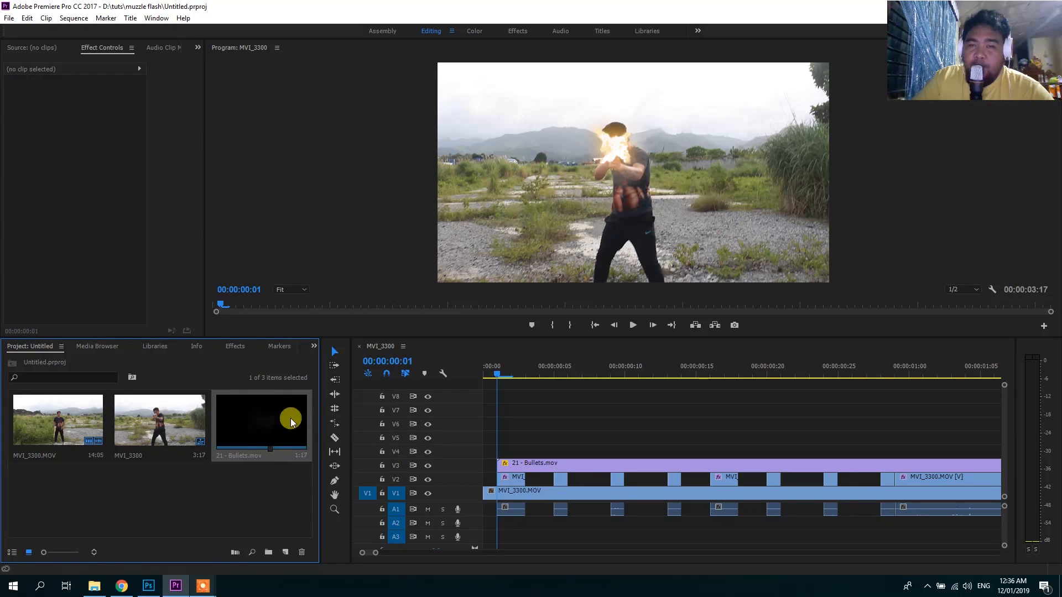
- Play the finished sequence several times from its start to review the muzzle flashes and lighting in motion
{"action": "left_click_drag", "start_coordinate": [498, 374], "coordinate": [472, 400]}
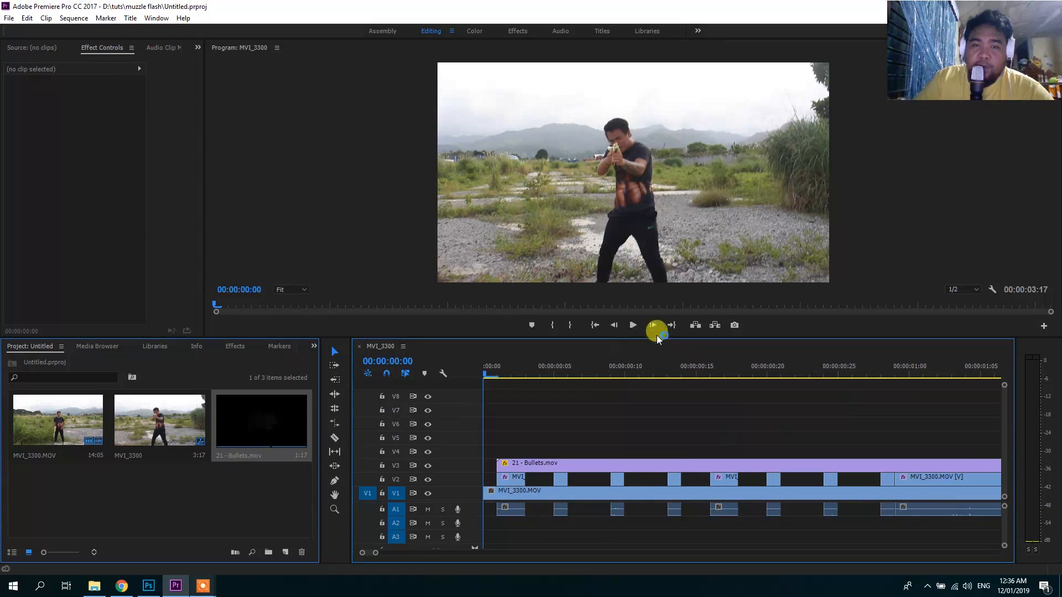
{"action": "left_click", "coordinate": [633, 325]}
{"action": "left_click", "coordinate": [633, 326]}
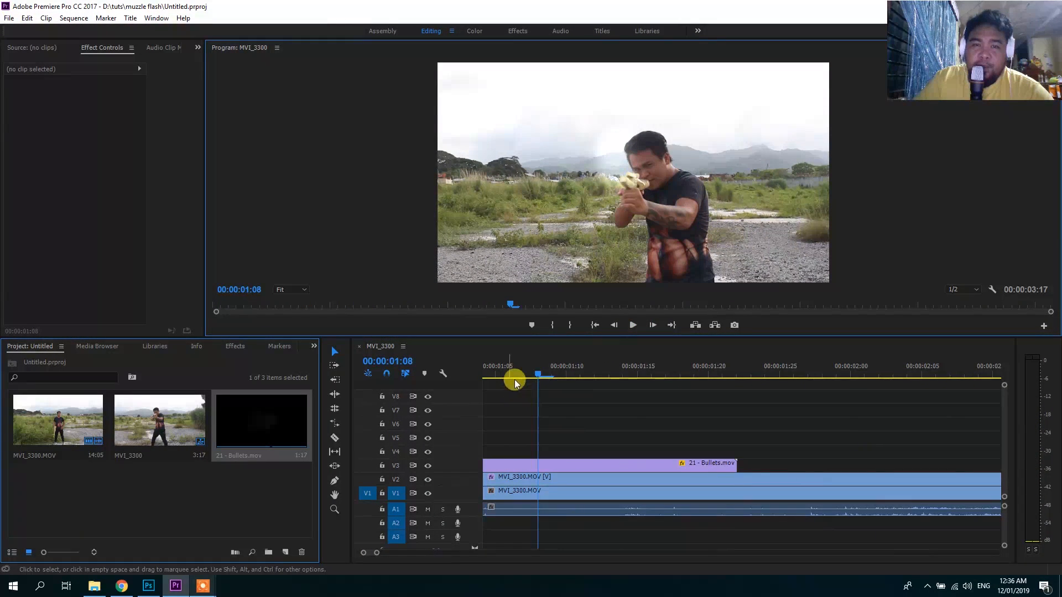
{"action": "left_click_drag", "start_coordinate": [377, 552], "coordinate": [410, 553]}
{"action": "left_click_drag", "start_coordinate": [527, 373], "coordinate": [480, 373]}
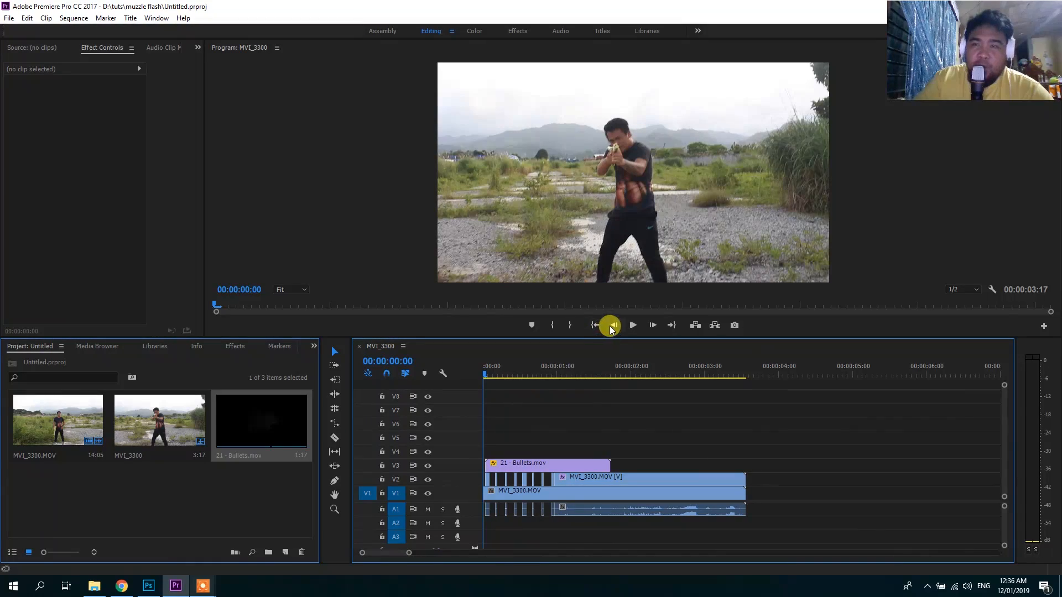
{"action": "left_click", "coordinate": [632, 324]}
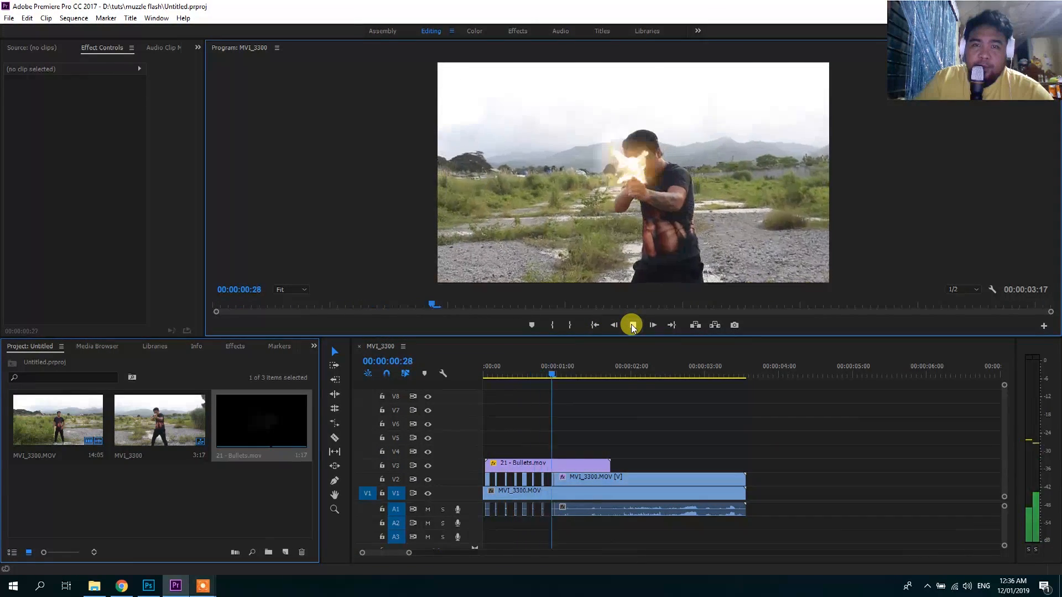
{"action": "left_click_drag", "start_coordinate": [602, 367], "coordinate": [482, 374]}
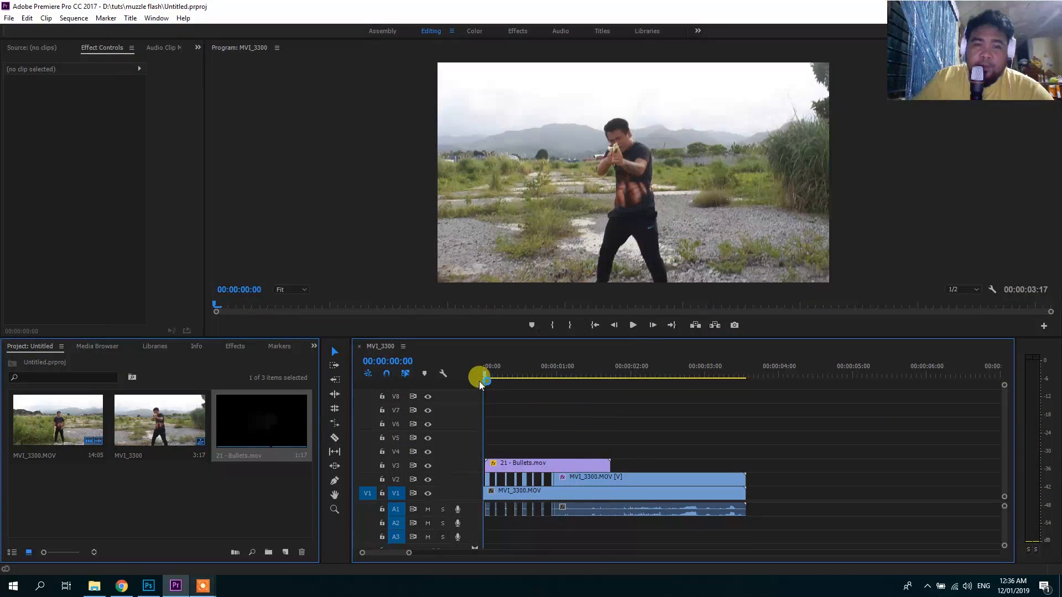
{"action": "left_click", "coordinate": [635, 326]}
{"action": "left_click", "coordinate": [636, 327]}
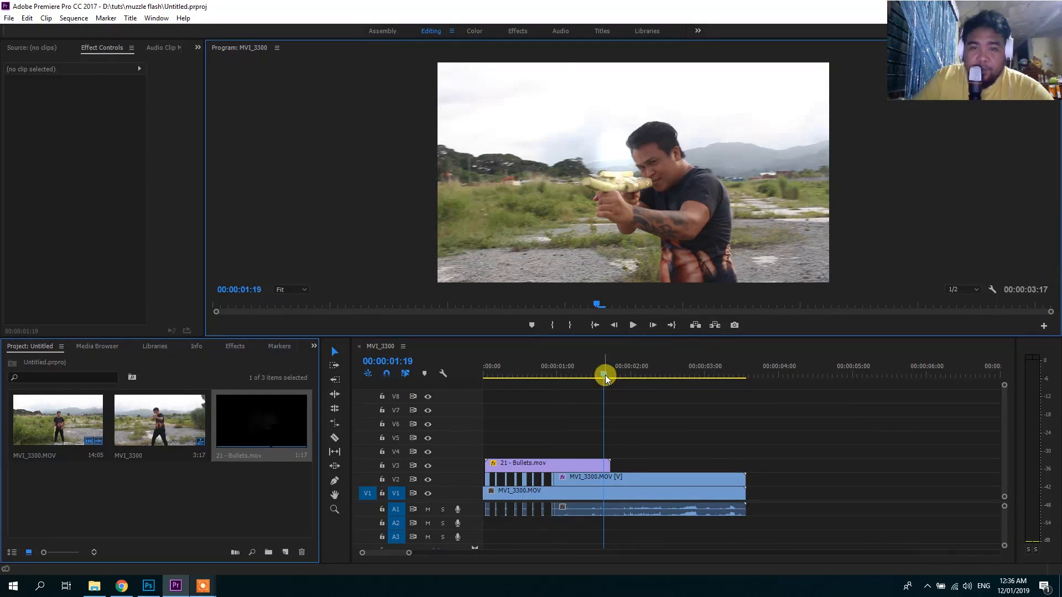
{"action": "left_click_drag", "start_coordinate": [605, 372], "coordinate": [620, 378]}
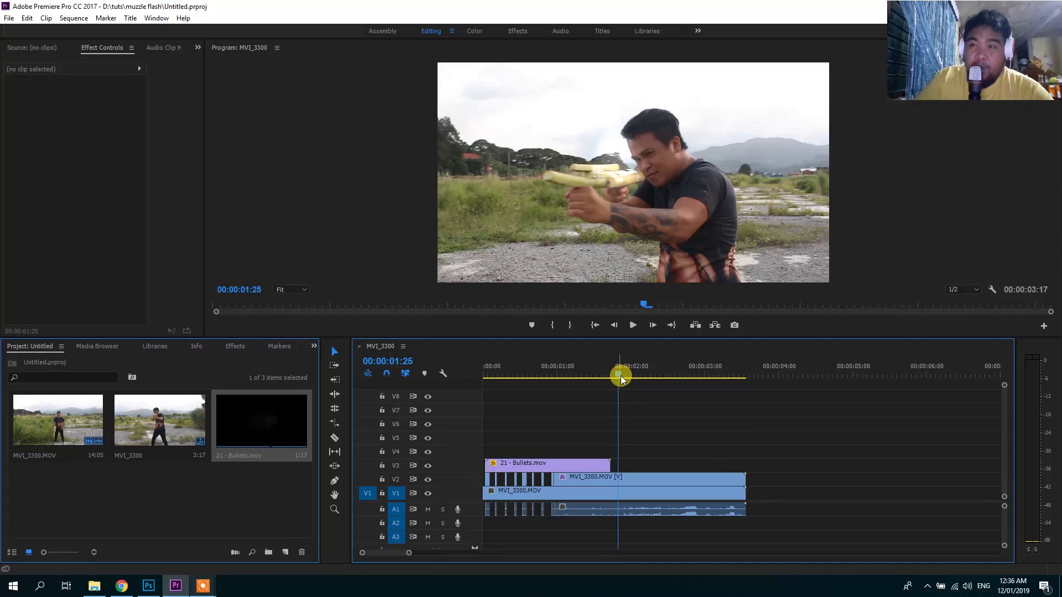
{"action": "left_click_drag", "start_coordinate": [621, 374], "coordinate": [459, 377]}
{"action": "left_click", "coordinate": [631, 326]}
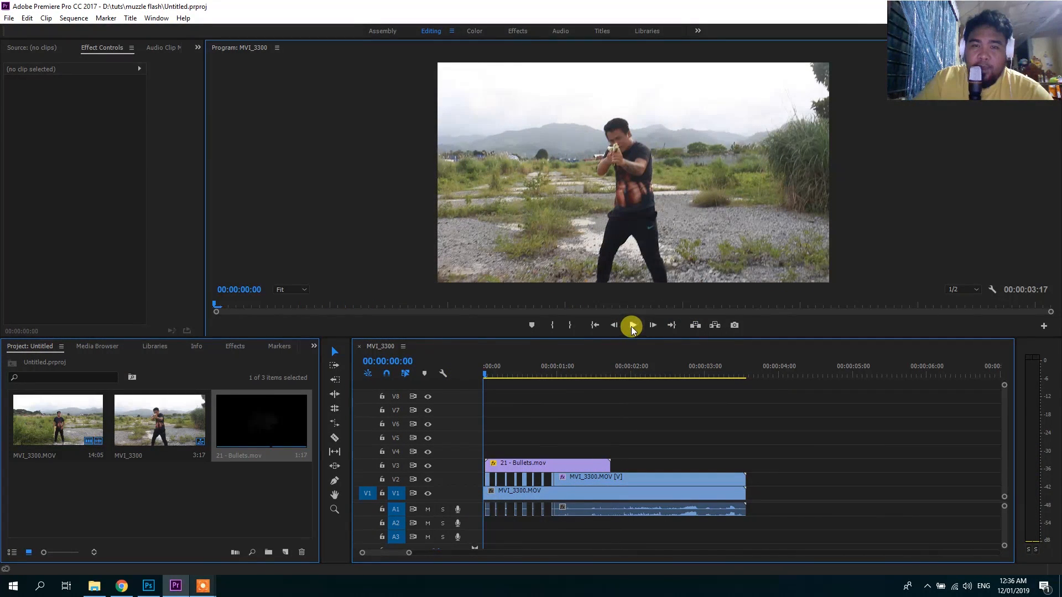
{"action": "left_click", "coordinate": [631, 326]}
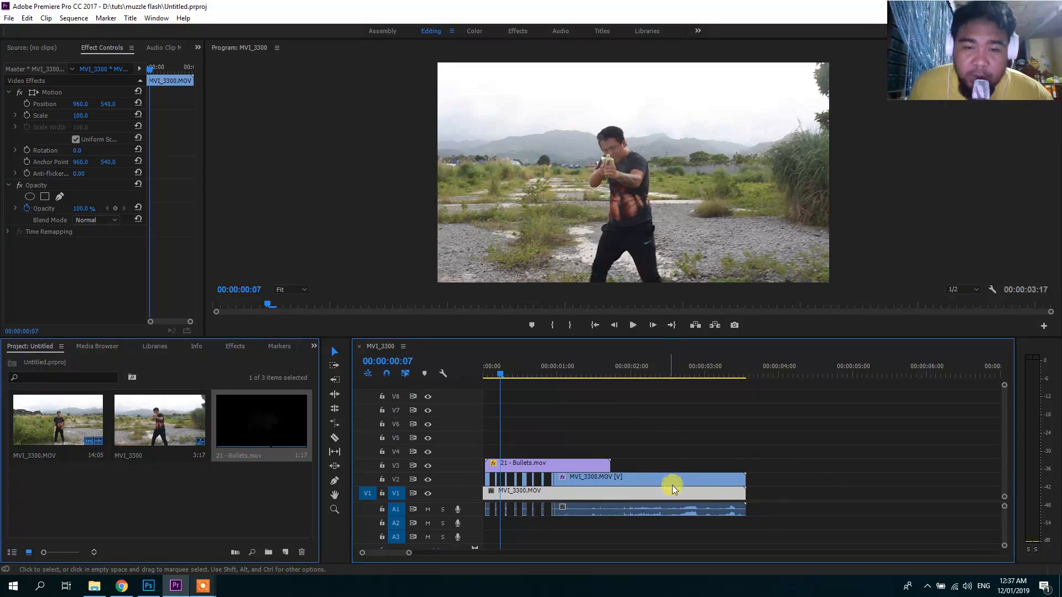
- Duplicate the MVI_3300.MOV clip on V1 so that the copy starts at 00:00:04:00
{"action": "left_click", "coordinate": [803, 472]}
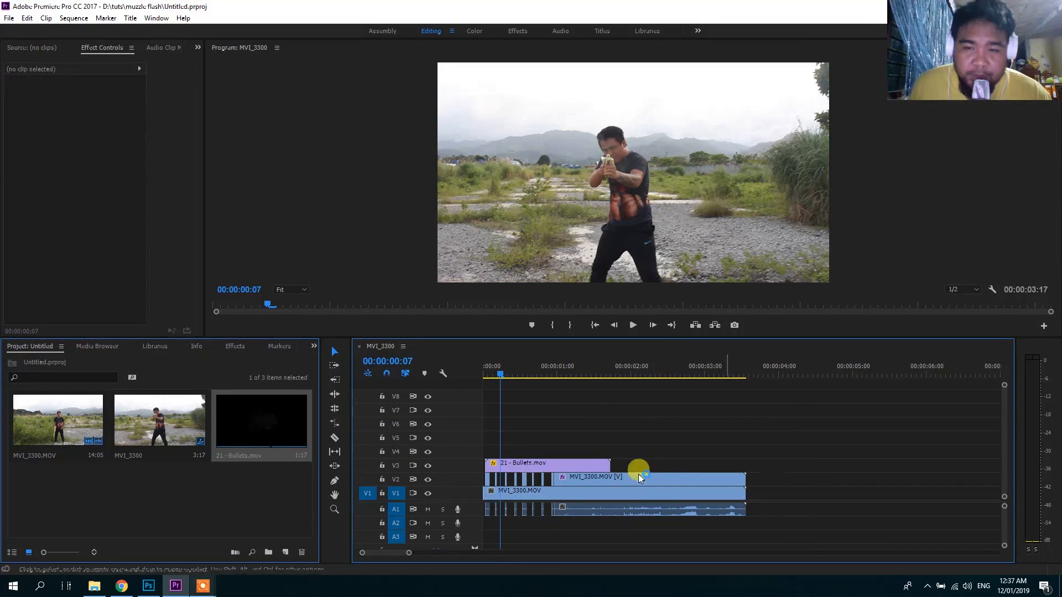
{"action": "left_click", "coordinate": [533, 495]}
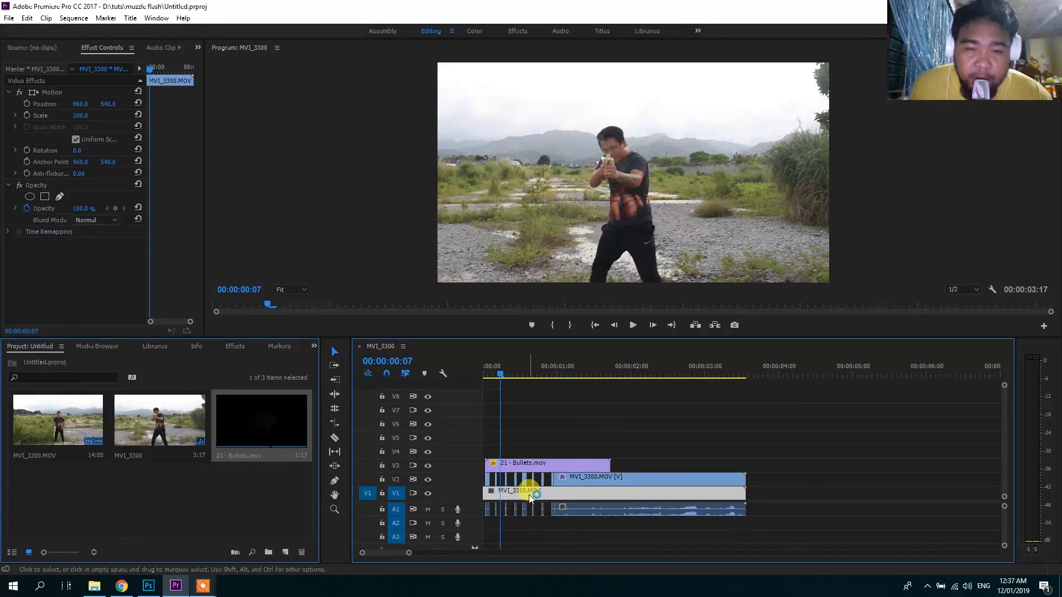
{"action": "left_click_drag", "start_coordinate": [529, 494], "coordinate": [808, 493]}
- Play the duplicated clip to review the raw footage and park the playhead at its first frame, 00:00:04:00
{"action": "left_click", "coordinate": [780, 376]}
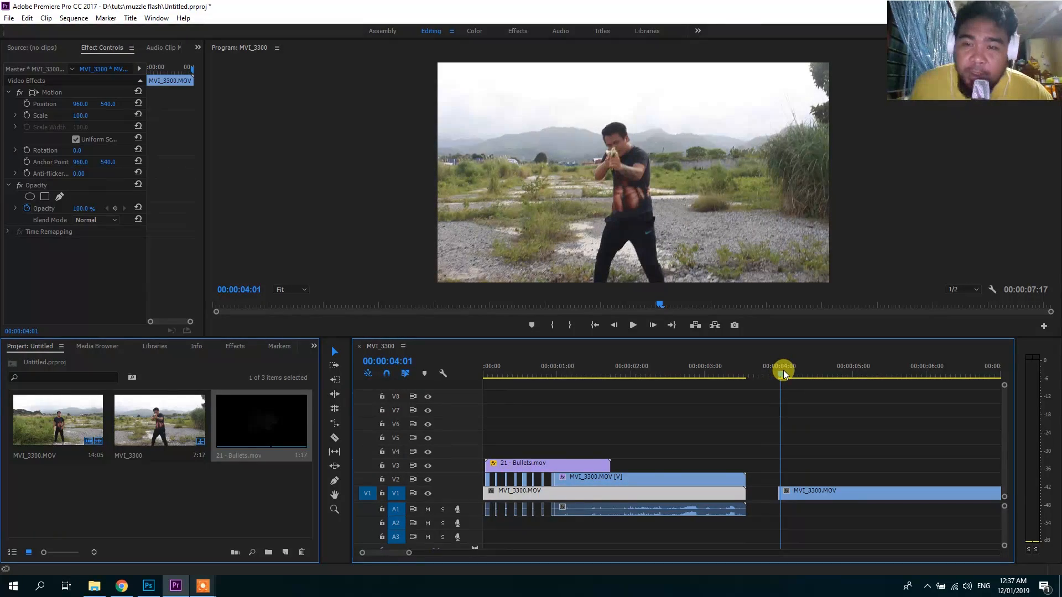
{"action": "left_click", "coordinate": [633, 327]}
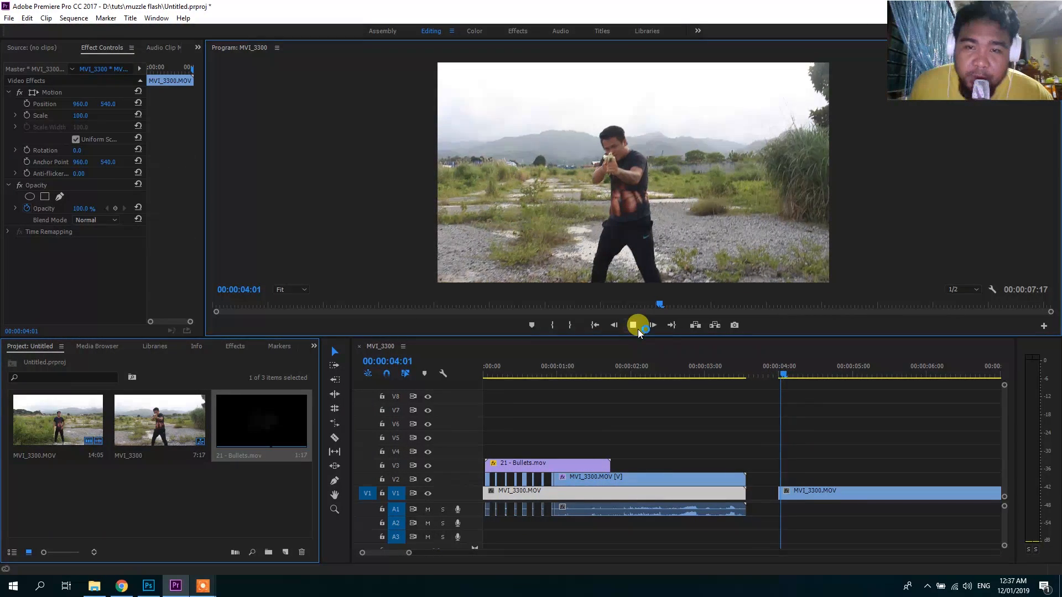
{"action": "left_click_drag", "start_coordinate": [764, 368], "coordinate": [783, 372]}
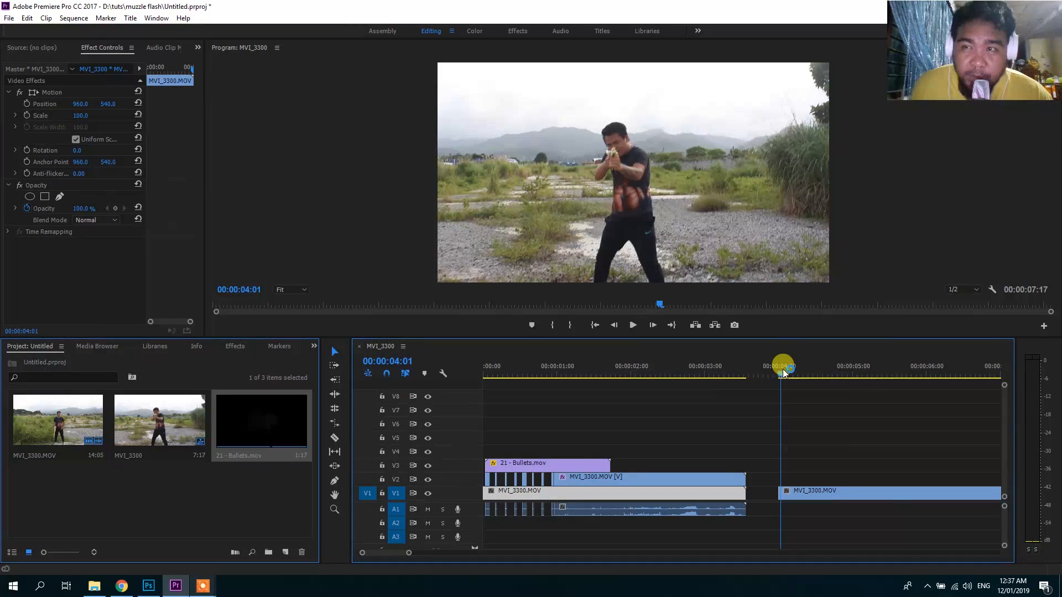
{"action": "left_click", "coordinate": [634, 325]}
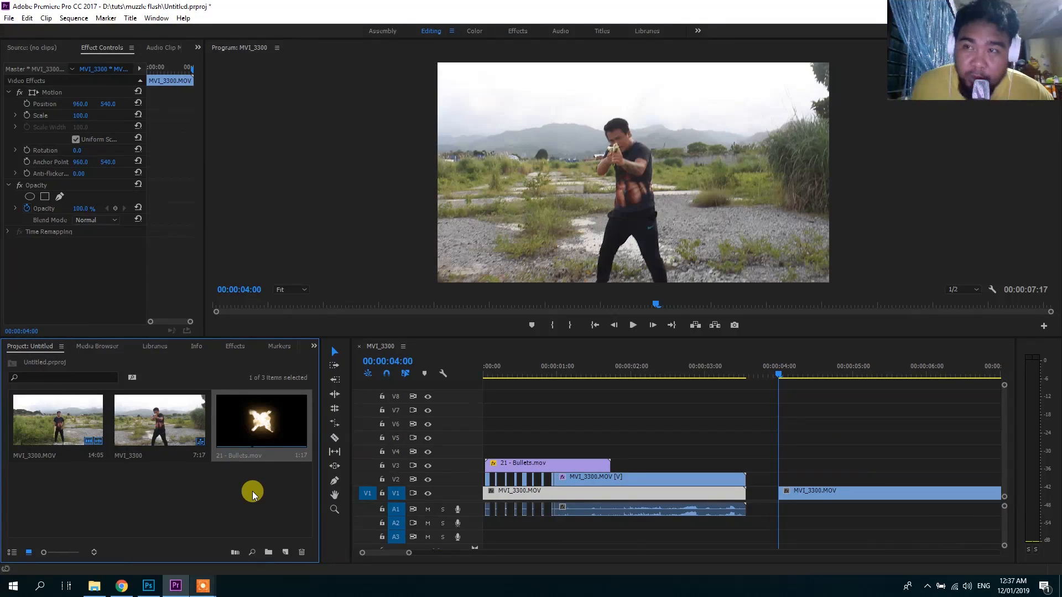
- Place 21 - Bullets.mov on V2 above the duplicated clip, starting at 00:00:04:00, and select it
{"action": "left_click_drag", "start_coordinate": [246, 423], "coordinate": [781, 479]}
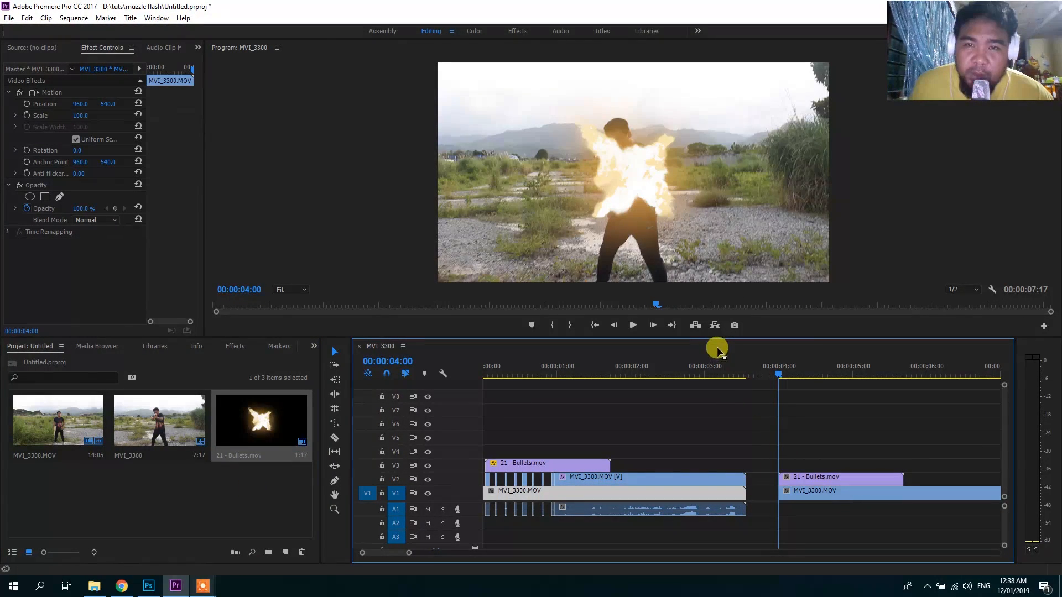
{"action": "mouse_move", "coordinate": [410, 552]}
{"action": "left_mouse_down"}
{"action": "mouse_move", "coordinate": [443, 557]}
{"action": "mouse_move", "coordinate": [411, 555]}
{"action": "left_mouse_up"}
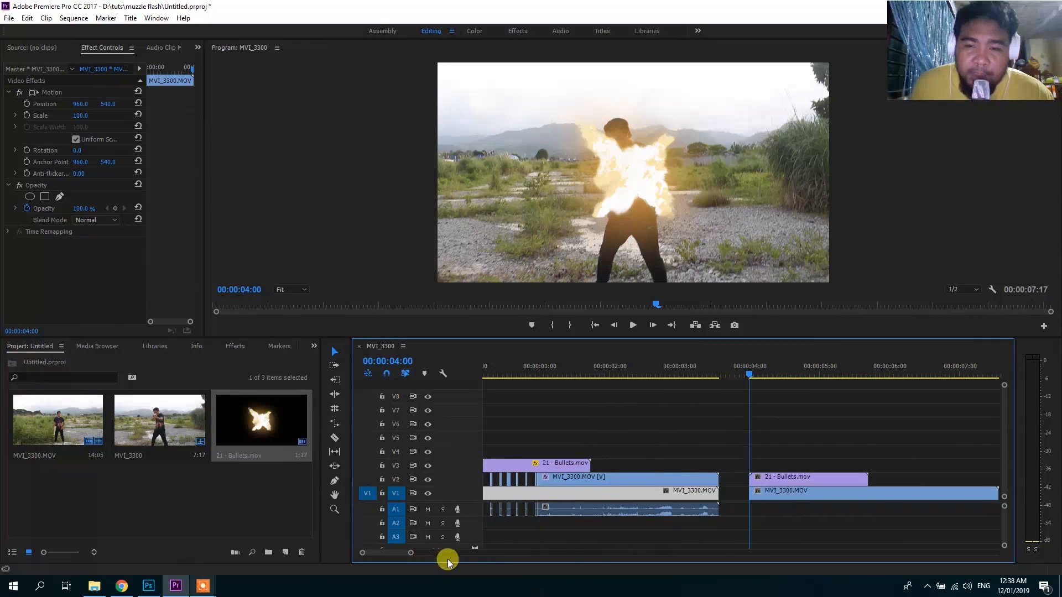
{"action": "left_click", "coordinate": [783, 479]}
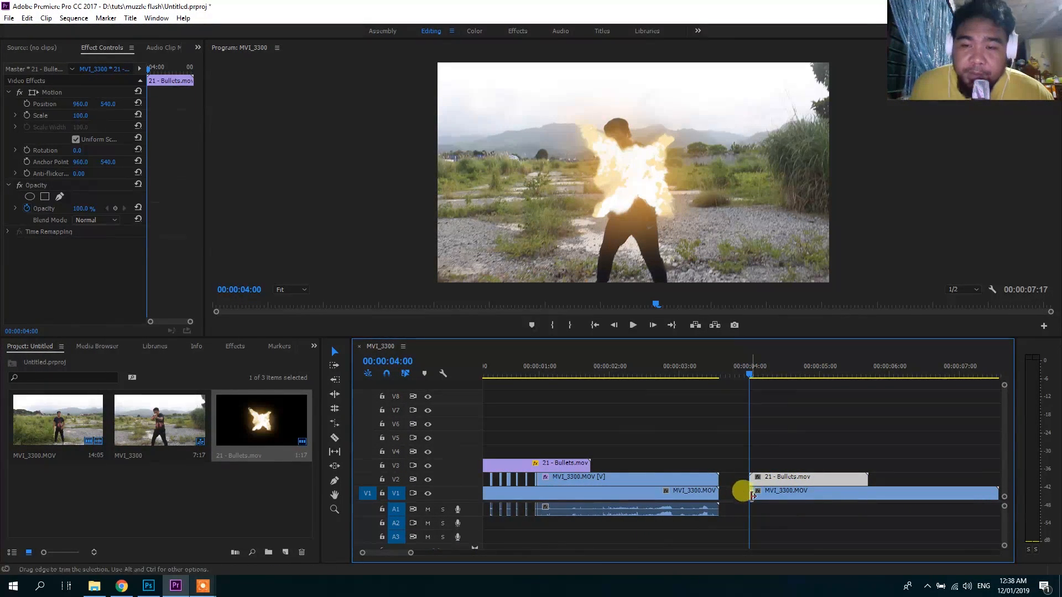
{"action": "left_click_drag", "start_coordinate": [410, 553], "coordinate": [466, 546]}
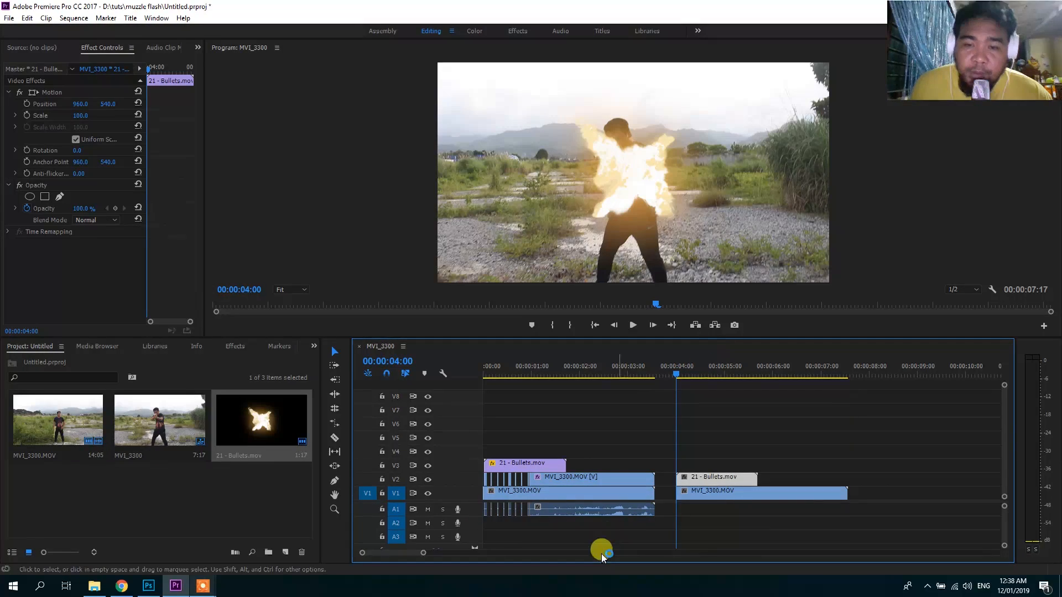
{"action": "mouse_move", "coordinate": [424, 556]}
{"action": "left_mouse_down"}
{"action": "mouse_move", "coordinate": [453, 555]}
{"action": "mouse_move", "coordinate": [422, 552]}
{"action": "left_mouse_up"}
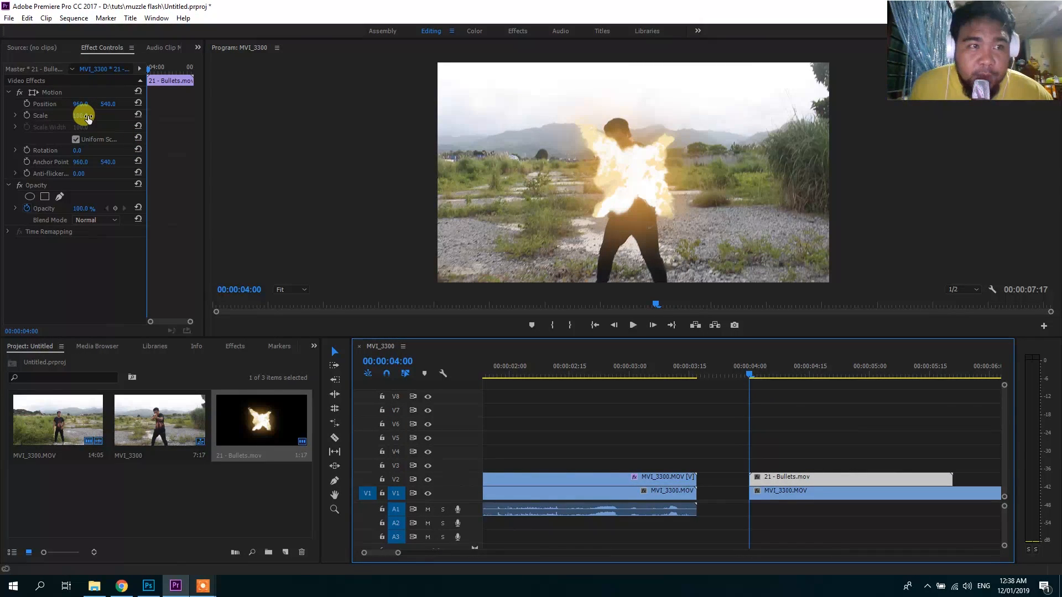
- Scale the selected muzzle flash clip down to 36 and set its position to 1055, 437
{"action": "left_click_drag", "start_coordinate": [83, 115], "coordinate": [132, 104]}
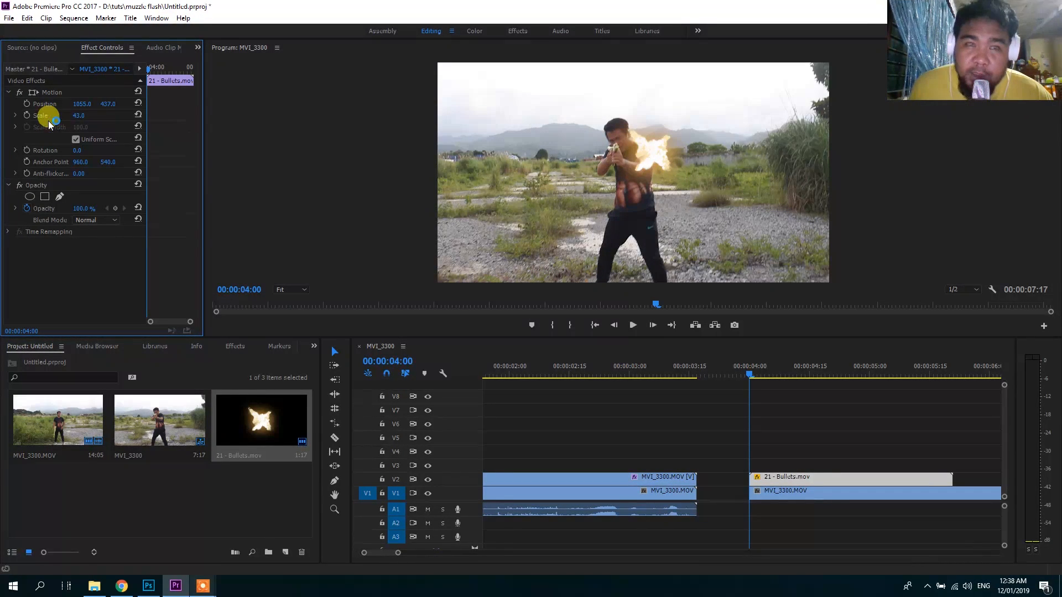
{"action": "left_click", "coordinate": [84, 116]}
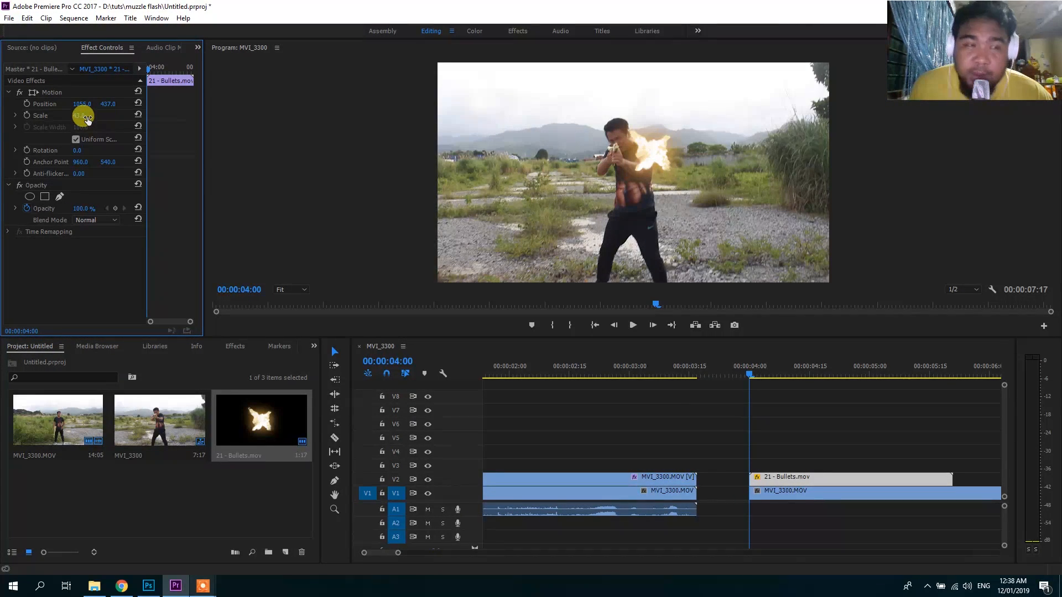
{"action": "left_click_drag", "start_coordinate": [81, 115], "coordinate": [69, 115]}
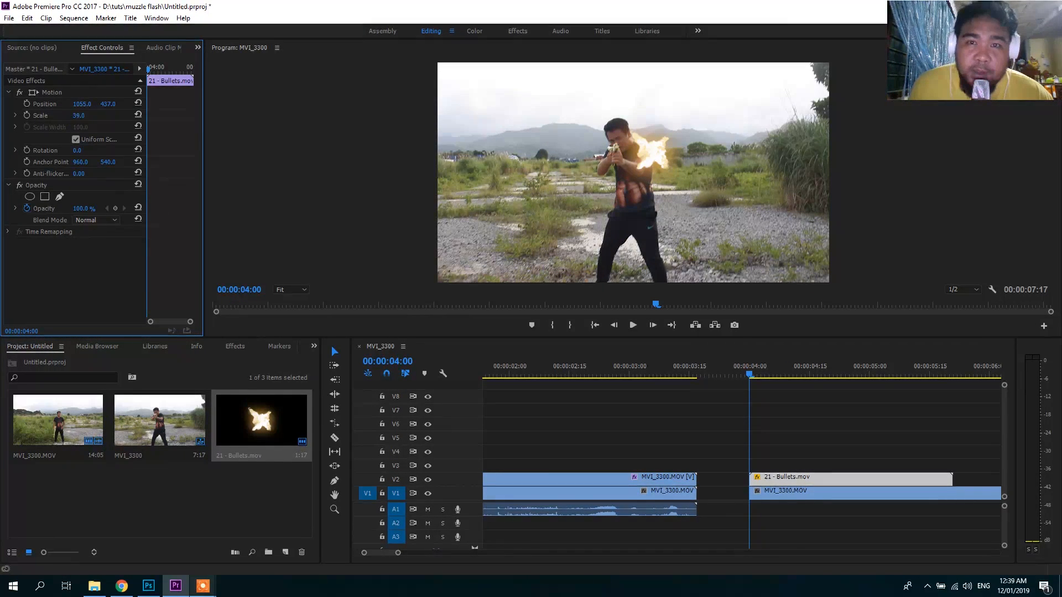
- Set the muzzle flash's scale to 40 and horizontal position to 882 over the gun, and enable Position keyframing at 00:00:04:00
{"action": "left_click_drag", "start_coordinate": [82, 116], "coordinate": [81, 116]}
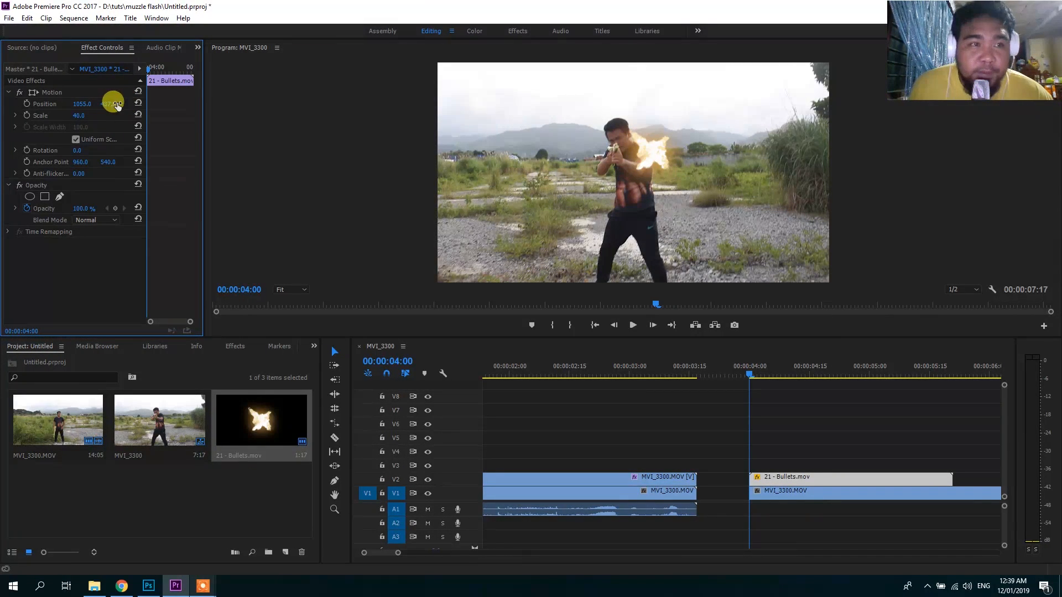
{"action": "left_click_drag", "start_coordinate": [107, 104], "coordinate": [83, 108]}
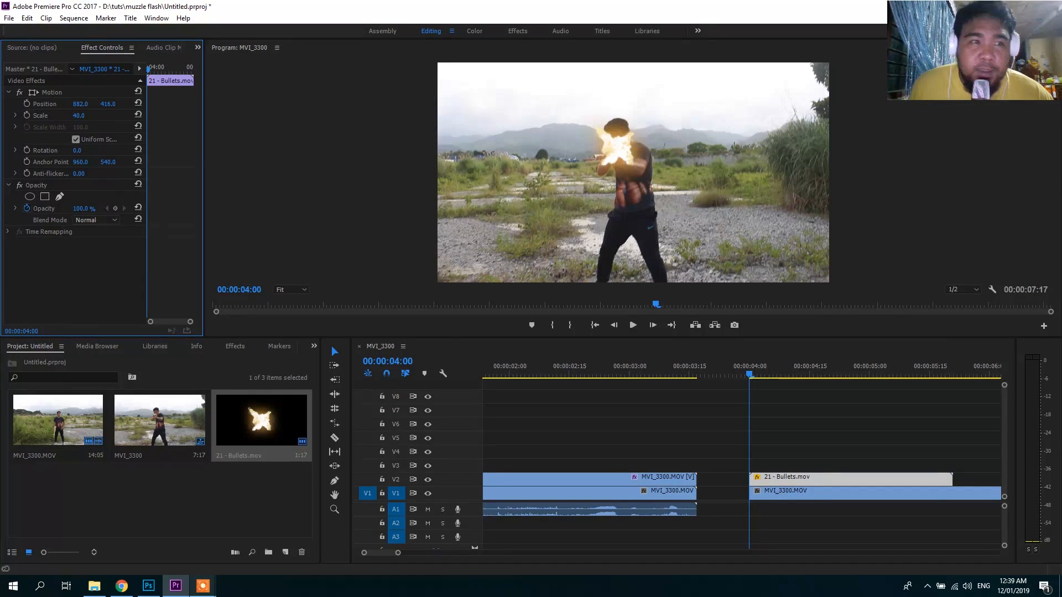
{"action": "left_click", "coordinate": [28, 104]}
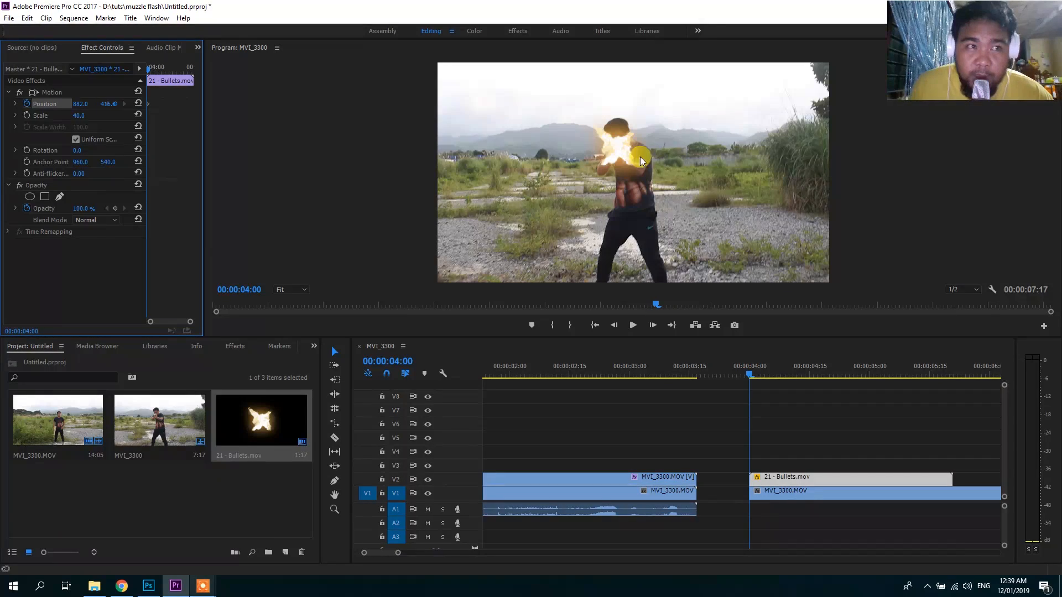
{"action": "left_click", "coordinate": [268, 141]}
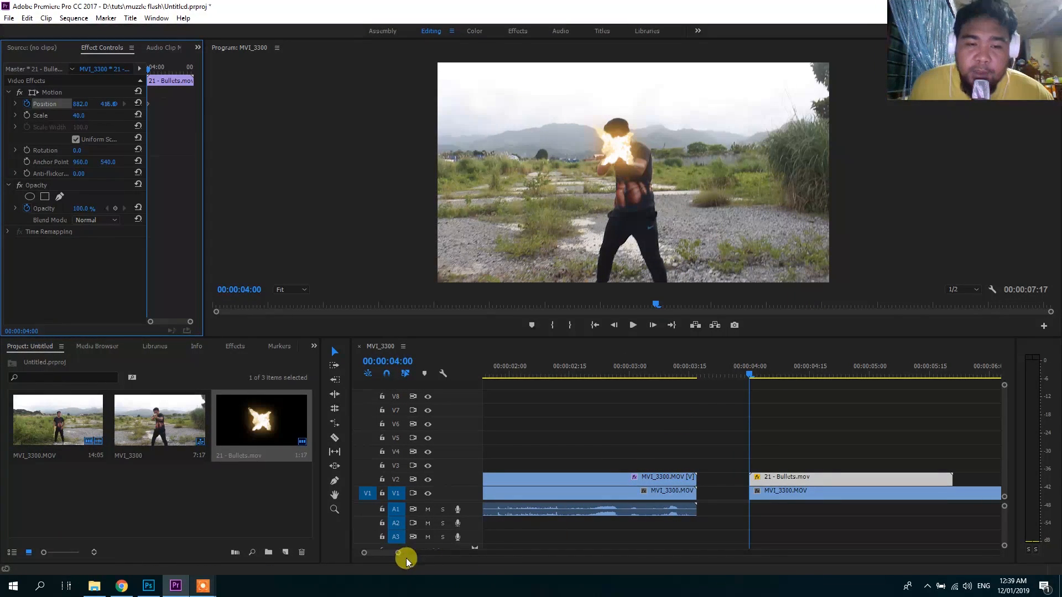
- Keyframe the flash's position onto the gun at 00:00:04:01 with horizontal position 867, and again at 00:00:04:04
{"action": "left_click_drag", "start_coordinate": [398, 554], "coordinate": [390, 554]}
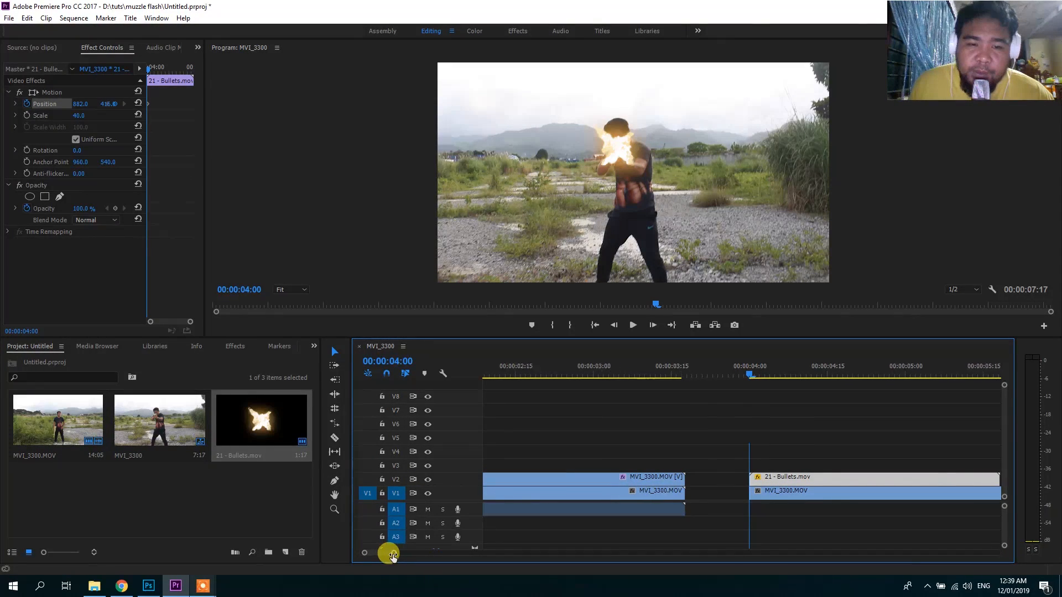
{"action": "left_click_drag", "start_coordinate": [752, 376], "coordinate": [760, 376]}
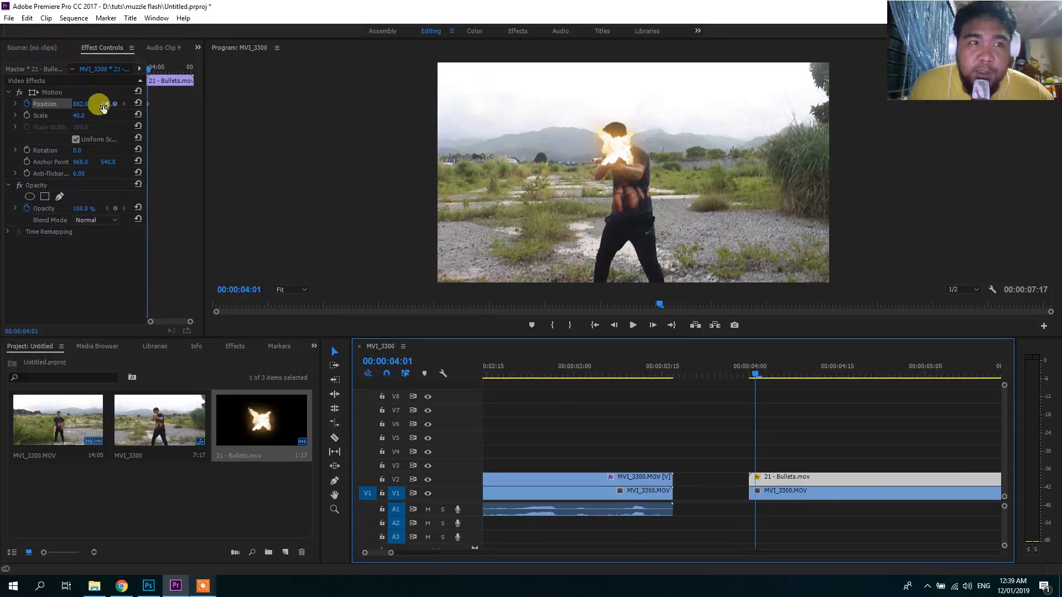
{"action": "left_click_drag", "start_coordinate": [102, 108], "coordinate": [72, 103]}
{"action": "left_click", "coordinate": [761, 377]}
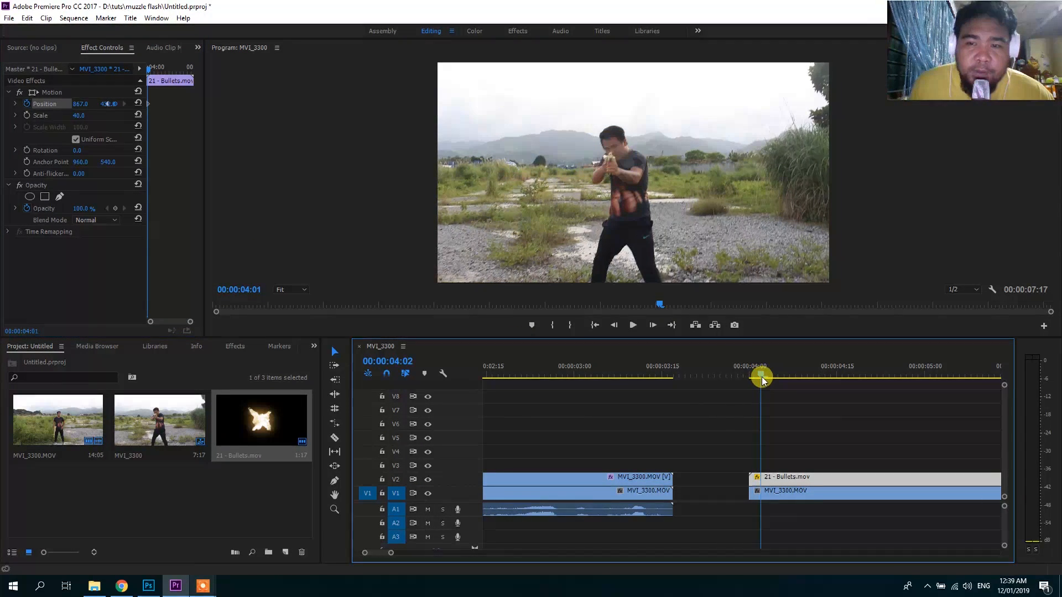
{"action": "left_click_drag", "start_coordinate": [761, 380], "coordinate": [774, 379]}
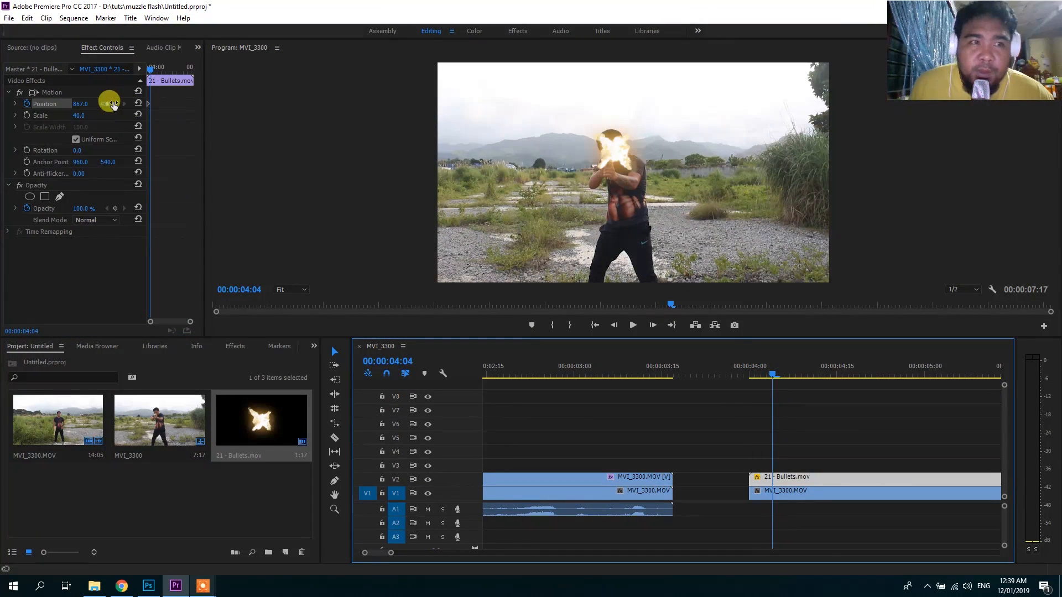
{"action": "left_click_drag", "start_coordinate": [109, 103], "coordinate": [72, 104]}
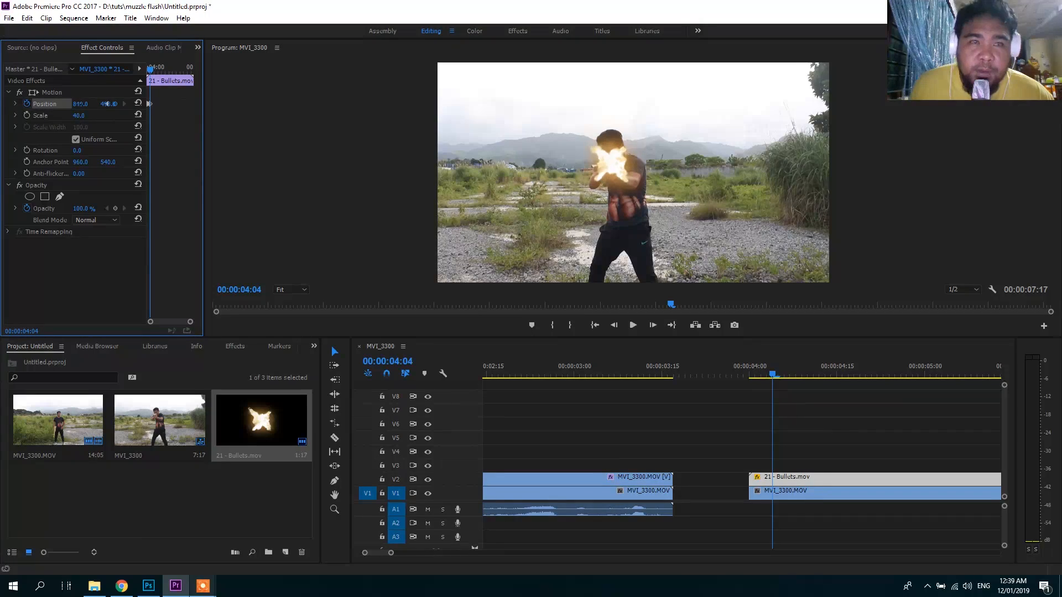
- Add position keyframes at 00:00:04:08 and 00:00:04:12 to keep the flash on the gun at horizontal position 846
{"action": "left_click_drag", "start_coordinate": [773, 374], "coordinate": [798, 374]}
{"action": "left_click", "coordinate": [529, 125]}
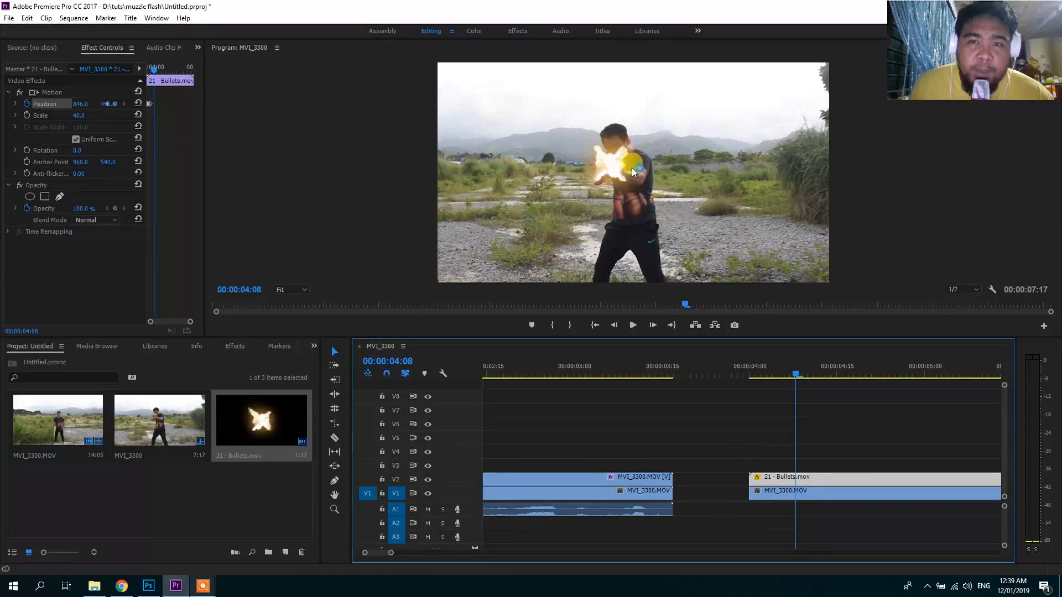
{"action": "left_click", "coordinate": [92, 90]}
{"action": "left_click_drag", "start_coordinate": [106, 105], "coordinate": [90, 105]}
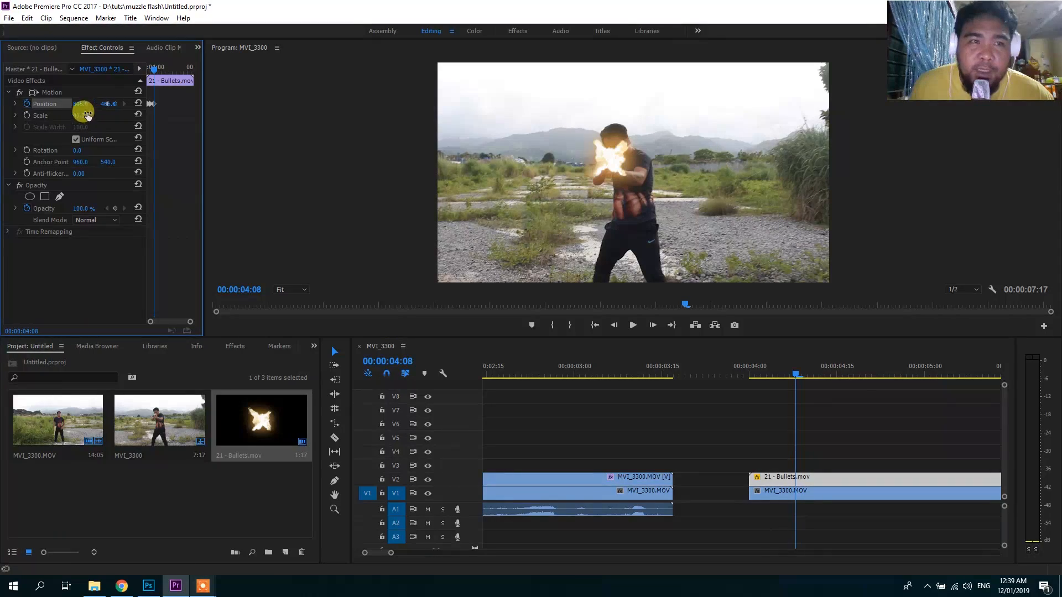
{"action": "left_click", "coordinate": [802, 376]}
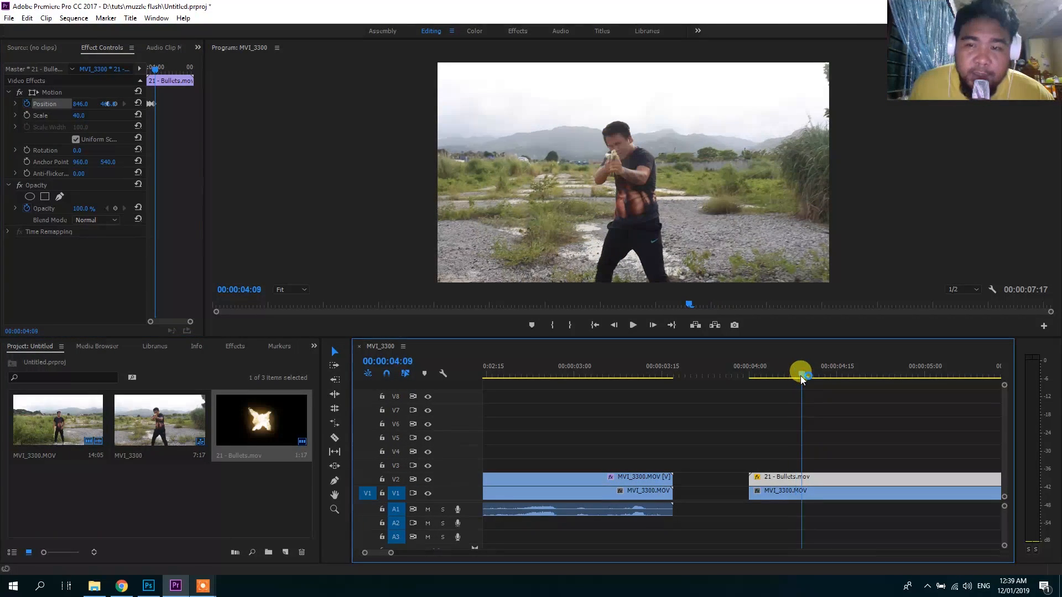
{"action": "left_click_drag", "start_coordinate": [804, 380], "coordinate": [820, 379]}
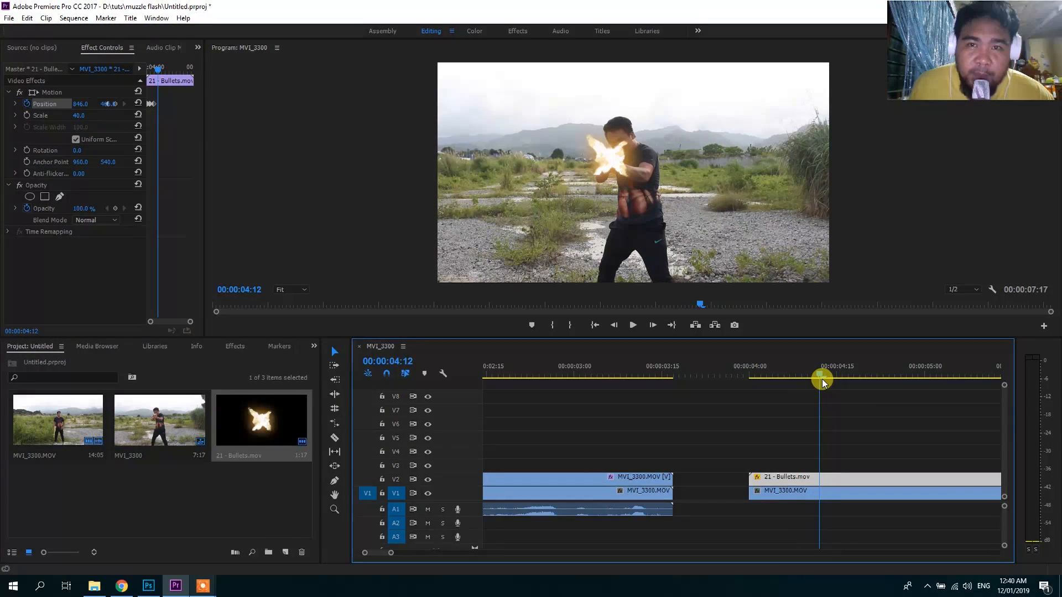
{"action": "left_click", "coordinate": [51, 94]}
{"action": "left_click_drag", "start_coordinate": [107, 108], "coordinate": [108, 104]}
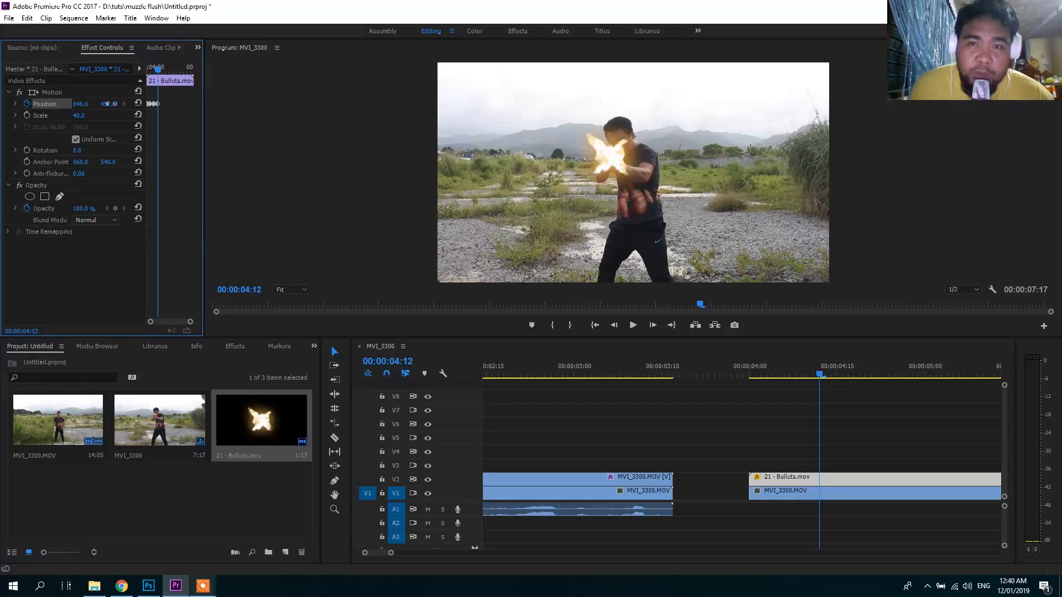
- Keyframe the flash's horizontal position to 867 at 00:00:04:16 and 927 at 00:00:04:19
{"action": "left_click_drag", "start_coordinate": [821, 372], "coordinate": [844, 381]}
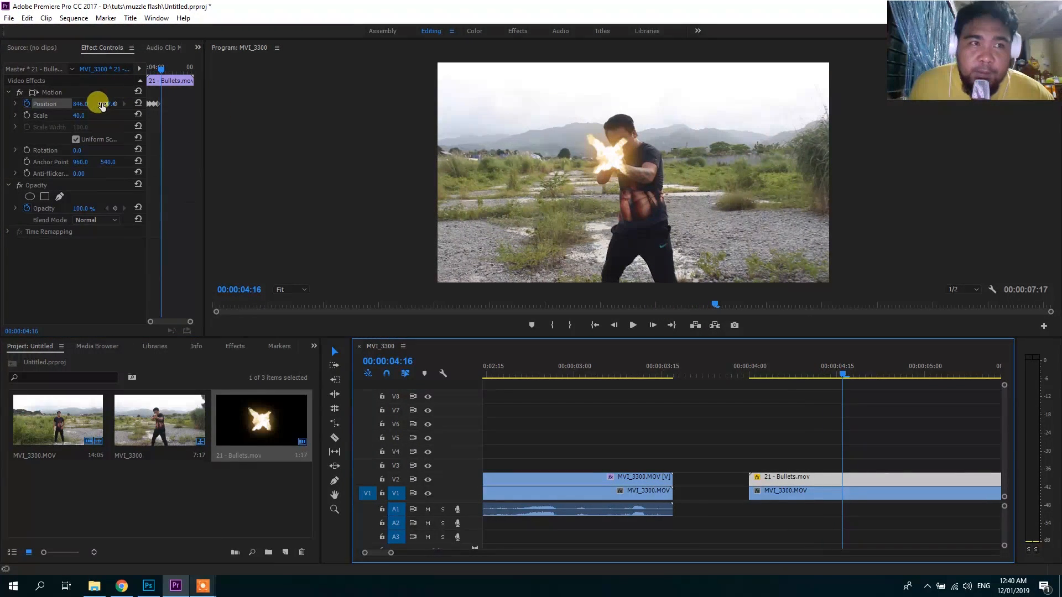
{"action": "left_click_drag", "start_coordinate": [108, 104], "coordinate": [81, 102]}
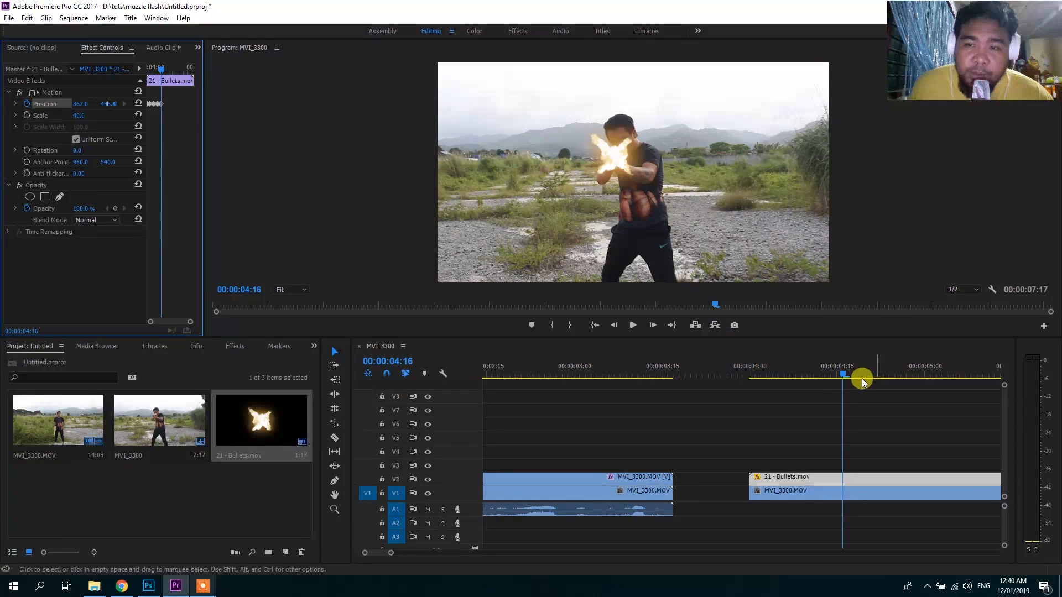
{"action": "left_click_drag", "start_coordinate": [841, 376], "coordinate": [863, 382]}
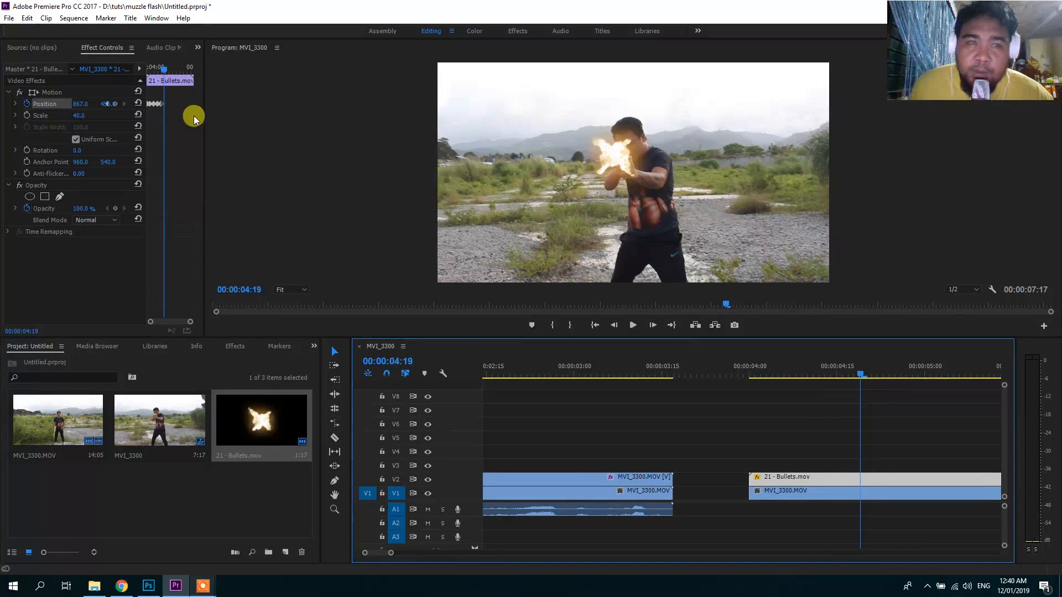
{"action": "mouse_move", "coordinate": [101, 104]}
{"action": "left_mouse_down"}
{"action": "mouse_move", "coordinate": [141, 104]}
{"action": "mouse_move", "coordinate": [111, 103]}
{"action": "left_mouse_up"}
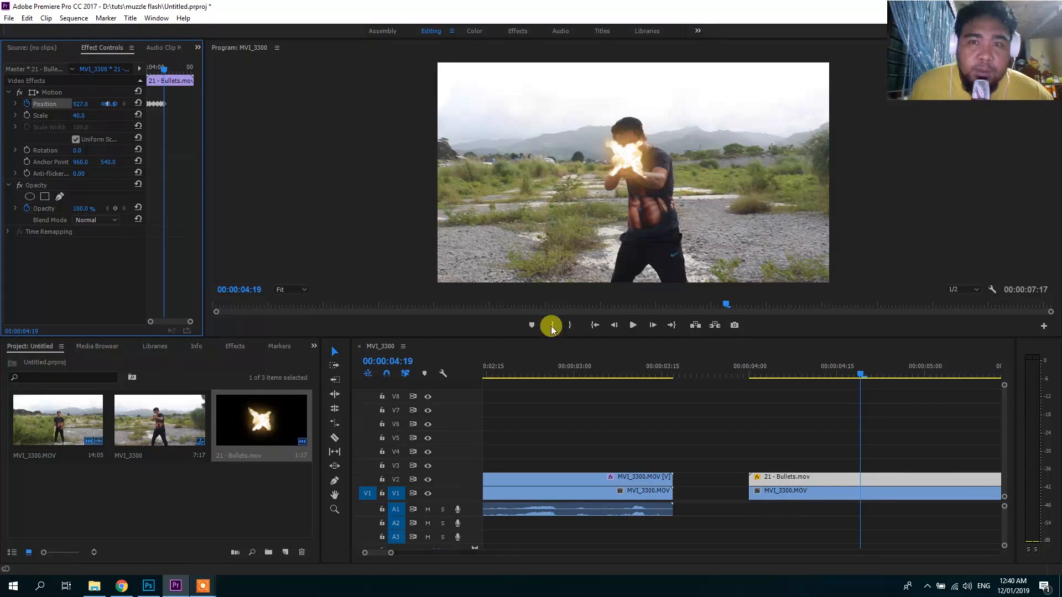
- Keyframe the flash's position at 00:00:04:23, lowering it to the gun and setting its horizontal position to 959
{"action": "left_click_drag", "start_coordinate": [866, 375], "coordinate": [889, 378]}
{"action": "left_click_drag", "start_coordinate": [102, 105], "coordinate": [107, 104]}
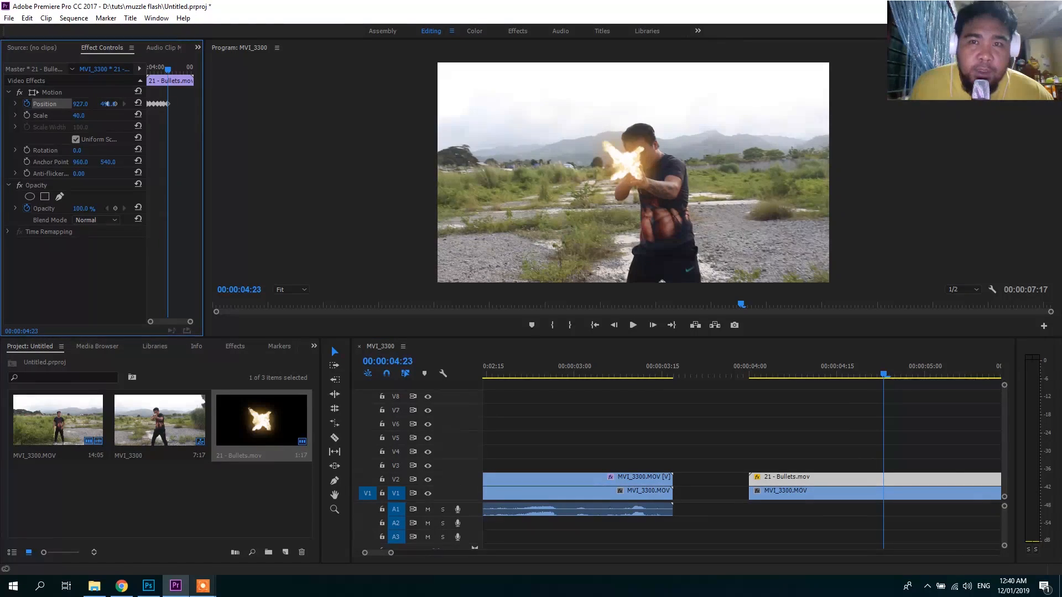
{"action": "left_click", "coordinate": [78, 105]}
{"action": "left_click", "coordinate": [78, 104]}
{"action": "left_click", "coordinate": [901, 415]}
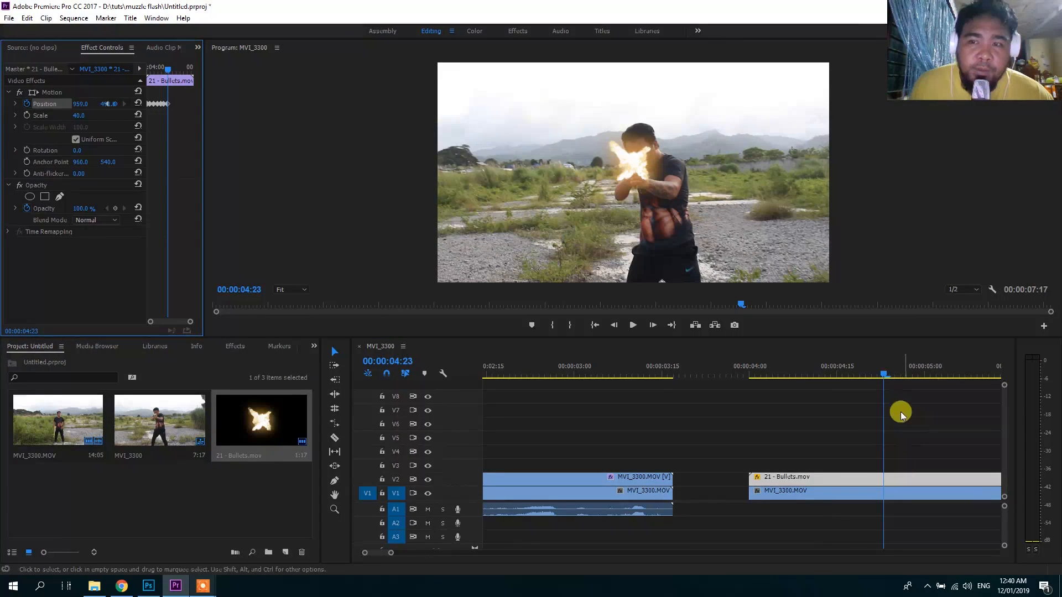
- Lower the flash onto the gun with another position keyframe a few frames after 00:00:04:23, and park the playhead at 00:00:05:00
{"action": "left_click_drag", "start_coordinate": [881, 370], "coordinate": [907, 380]}
{"action": "left_click", "coordinate": [212, 95]}
{"action": "left_click_drag", "start_coordinate": [109, 103], "coordinate": [132, 103]}
{"action": "left_click_drag", "start_coordinate": [910, 375], "coordinate": [924, 443]}
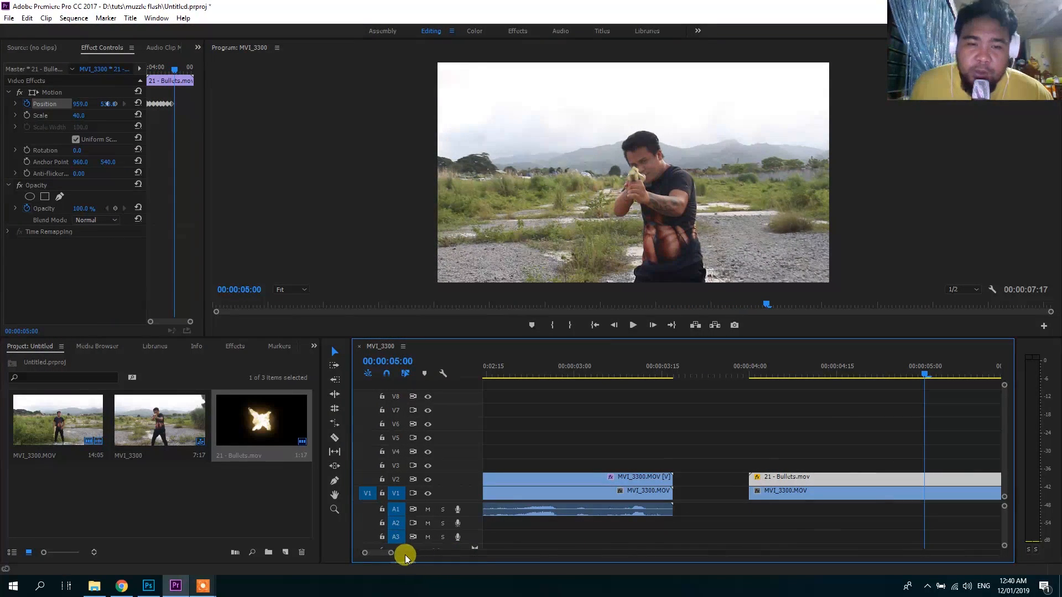
- Duplicate the muzzle flash clip onto V3 starting at 00:00:05:00 and remove the copy's existing position keyframes
{"action": "left_click_drag", "start_coordinate": [389, 555], "coordinate": [432, 552]}
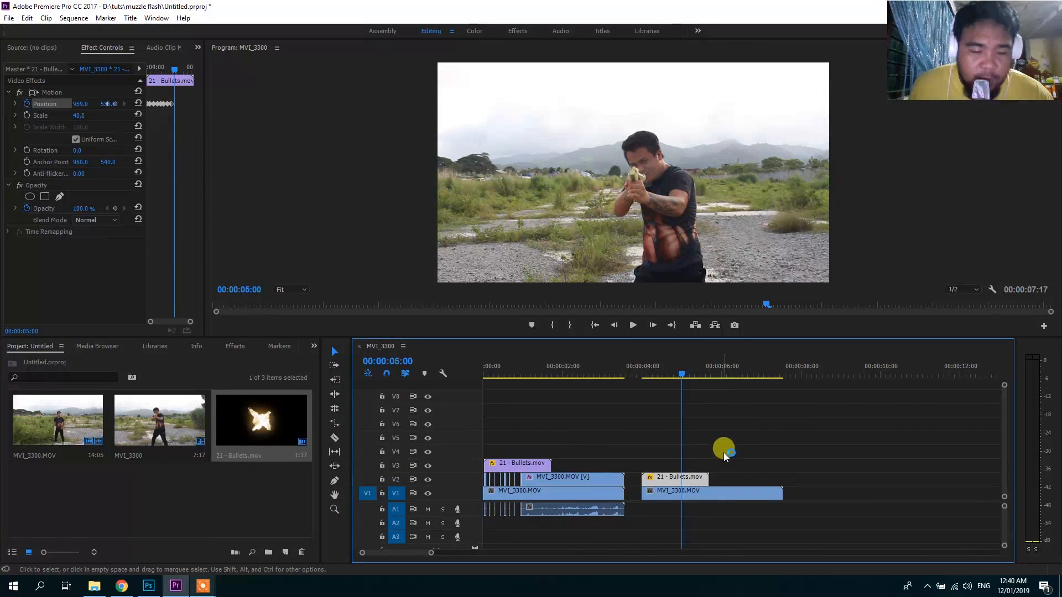
{"action": "left_click_drag", "start_coordinate": [668, 480], "coordinate": [723, 469]}
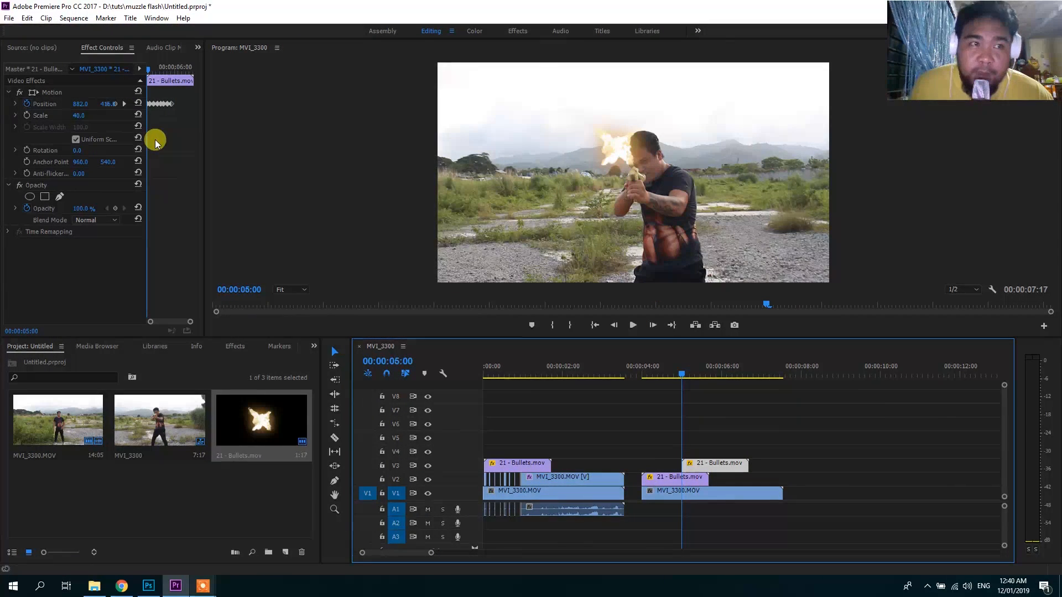
{"action": "left_click", "coordinate": [32, 104]}
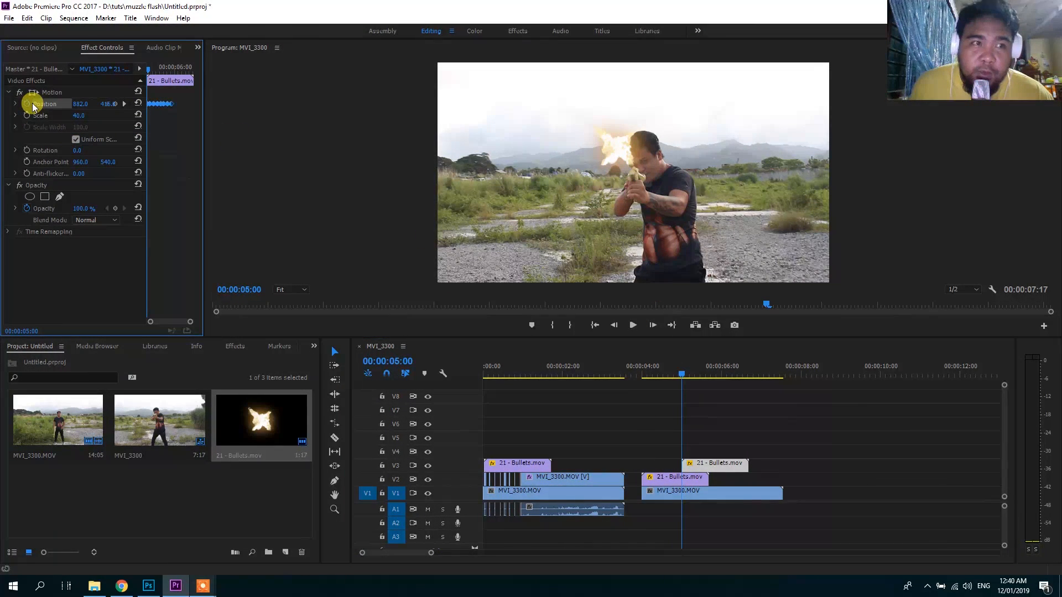
{"action": "left_click", "coordinate": [29, 103]}
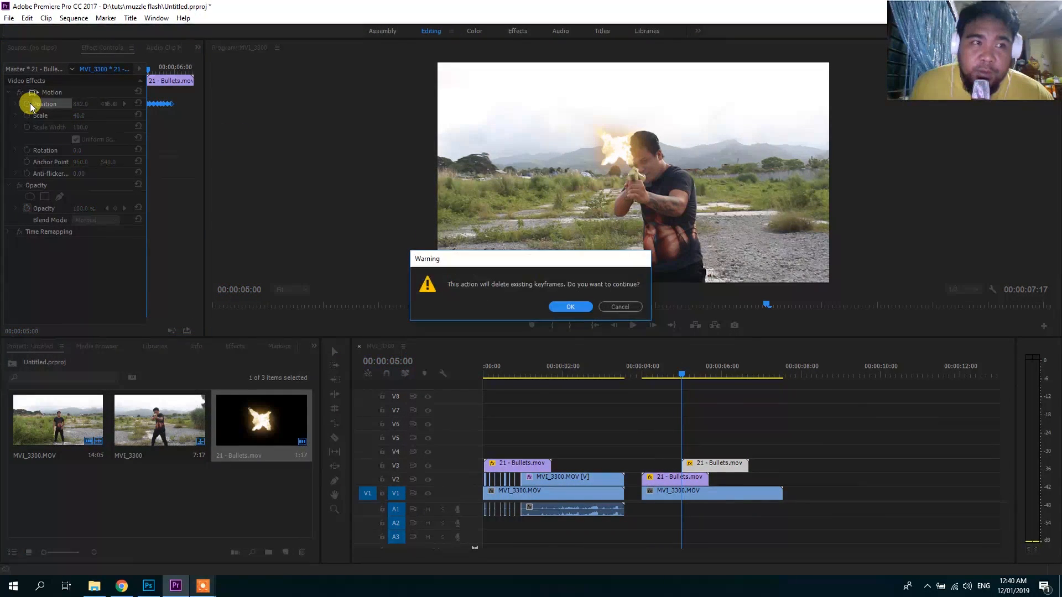
{"action": "left_click", "coordinate": [569, 306]}
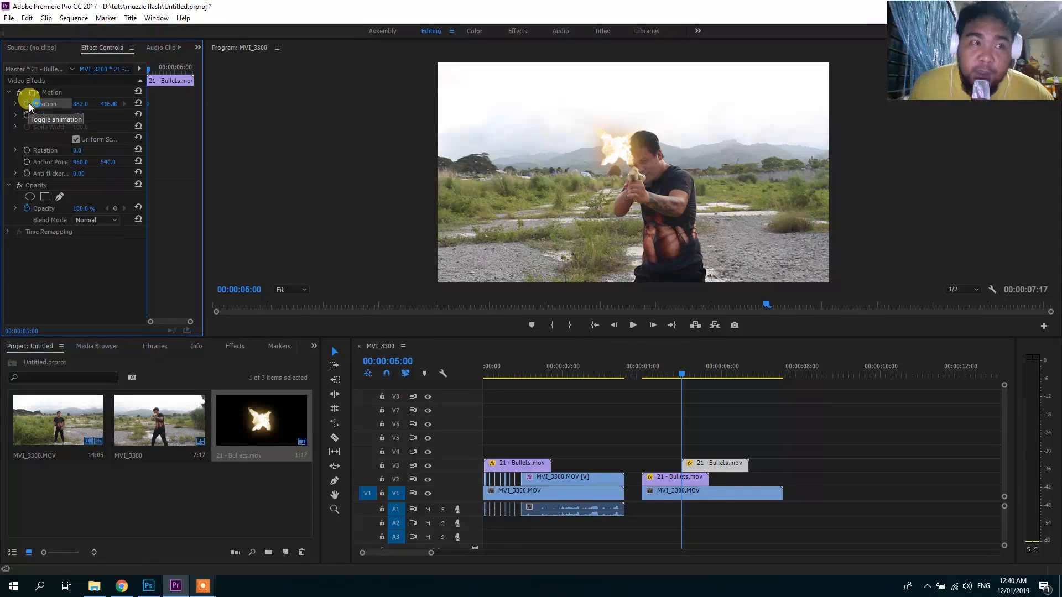
- Enable Position keyframing on the V3 copy and move its flash onto the gun at horizontal position 979
{"action": "left_click", "coordinate": [28, 103]}
{"action": "left_click_drag", "start_coordinate": [102, 103], "coordinate": [162, 103]}
{"action": "left_click_drag", "start_coordinate": [75, 107], "coordinate": [122, 106]}
- Delete the muzzle flash copy from V3 and select the original 21 - Bullets.mov clip on V2
{"action": "left_click_drag", "start_coordinate": [683, 375], "coordinate": [690, 384]}
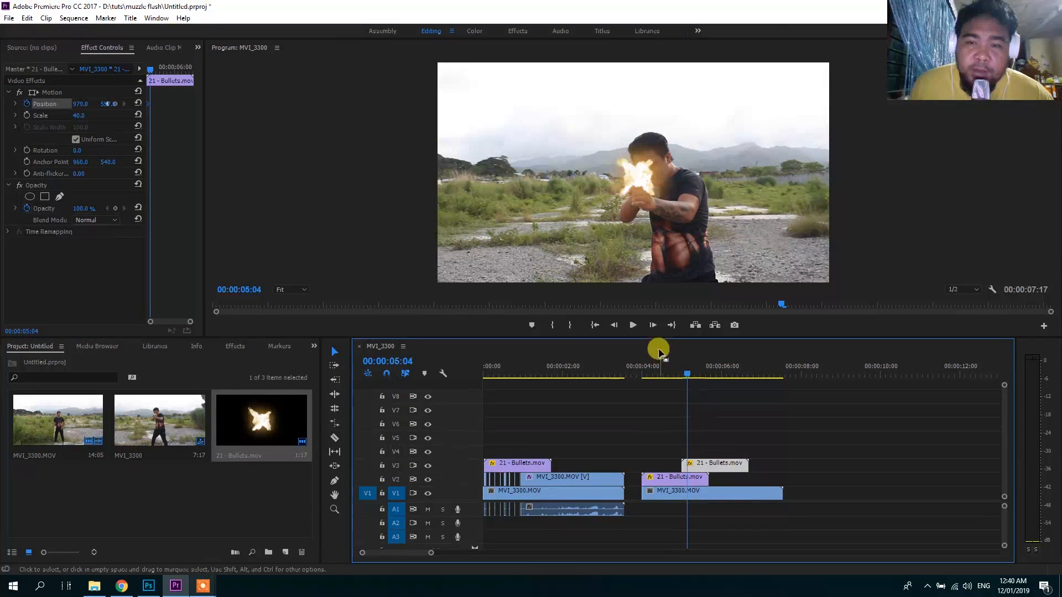
{"action": "key", "text": "Delete"}
{"action": "left_click", "coordinate": [661, 479]}
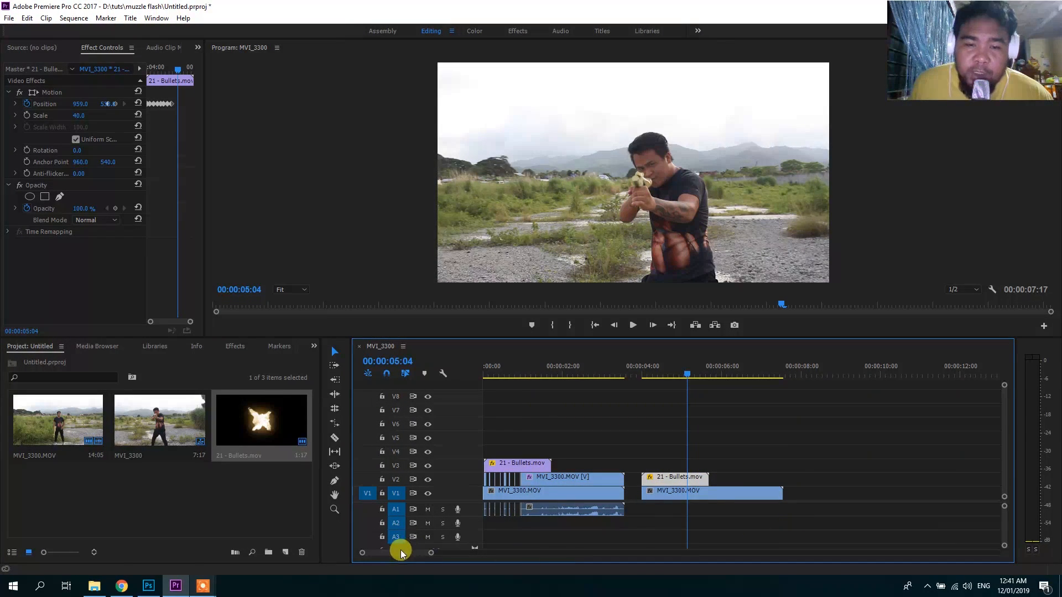
- Return the playhead to 00:00:04:00 and move the muzzle flash clip up to free V2, keeping its start time
{"action": "left_click_drag", "start_coordinate": [431, 556], "coordinate": [393, 553]}
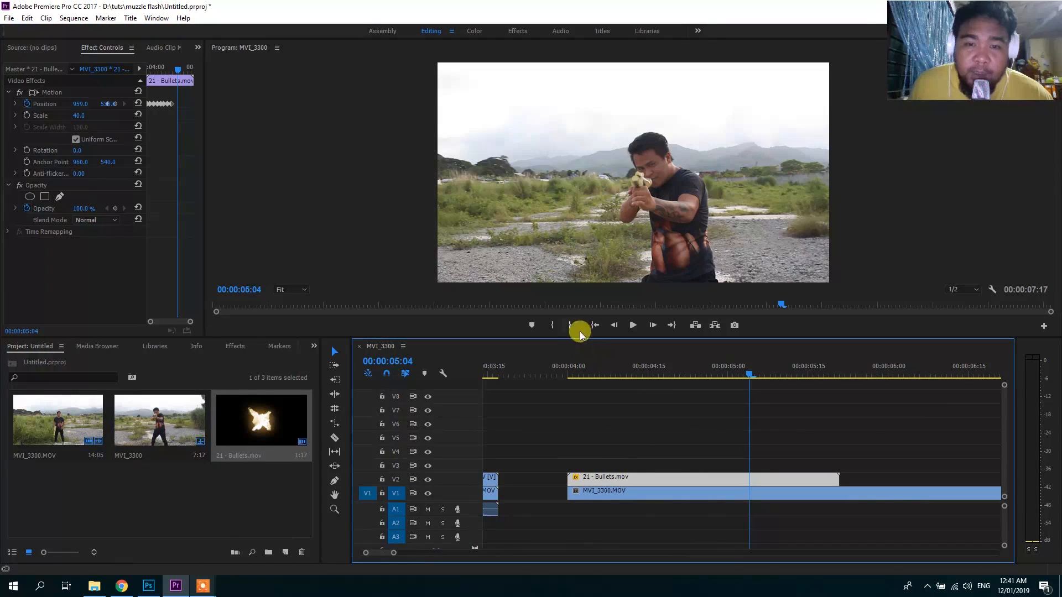
{"action": "left_click", "coordinate": [569, 370]}
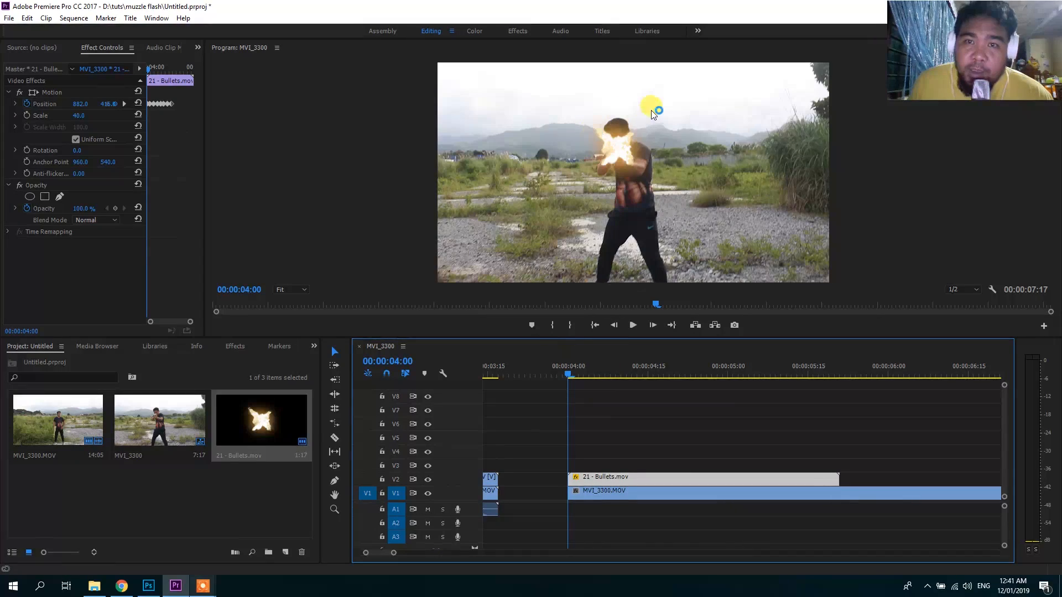
{"action": "left_click_drag", "start_coordinate": [611, 477], "coordinate": [606, 450]}
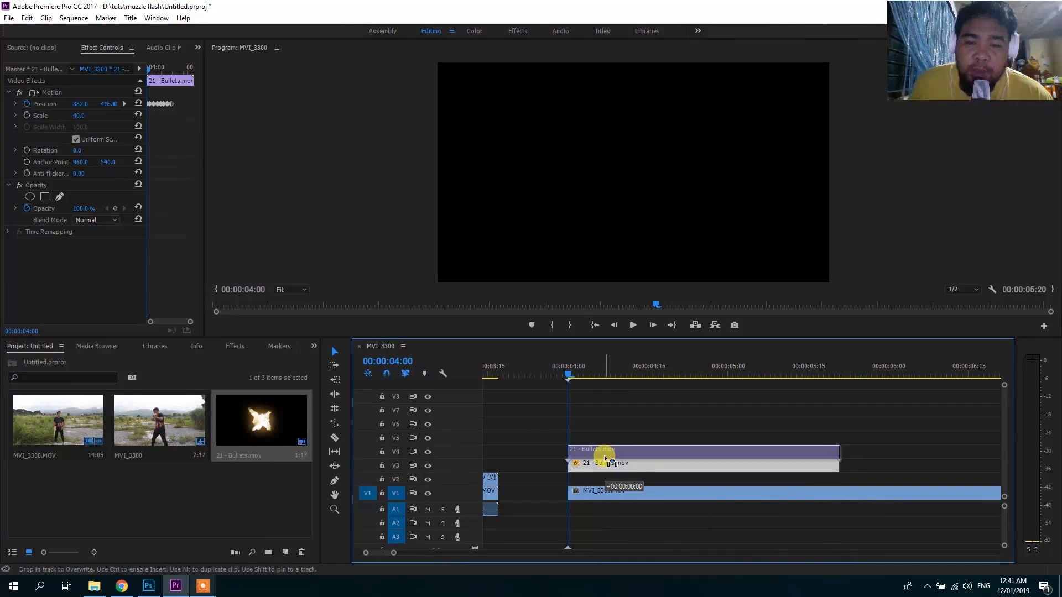
- Examine the finished example at 00:00:00:01 and the Brightness & Contrast effect on its first short V2 clip
{"action": "key", "text": "Home"}
{"action": "key", "text": "equal"}
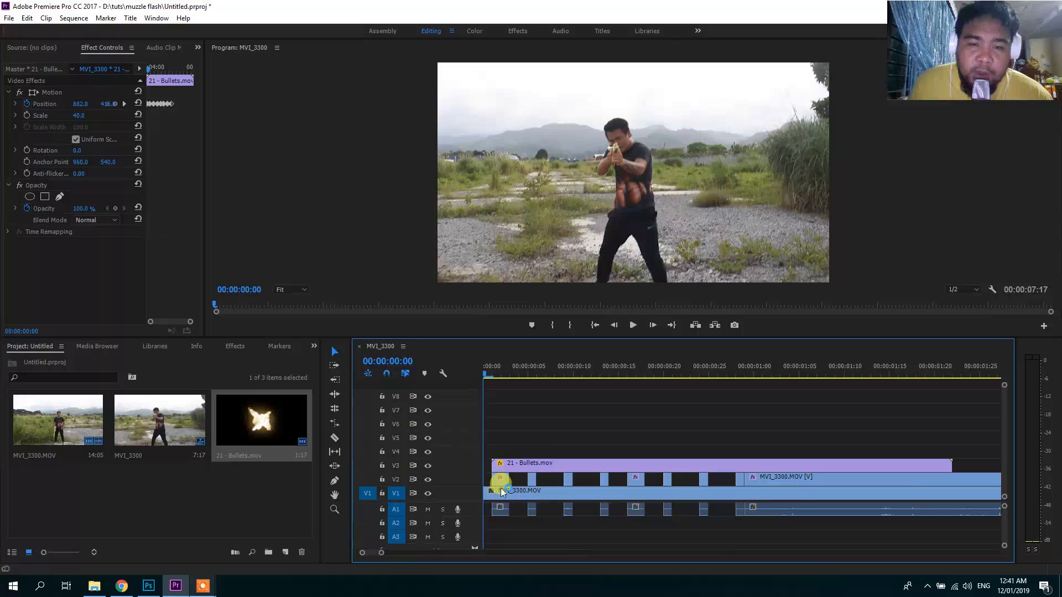
{"action": "left_click", "coordinate": [494, 376]}
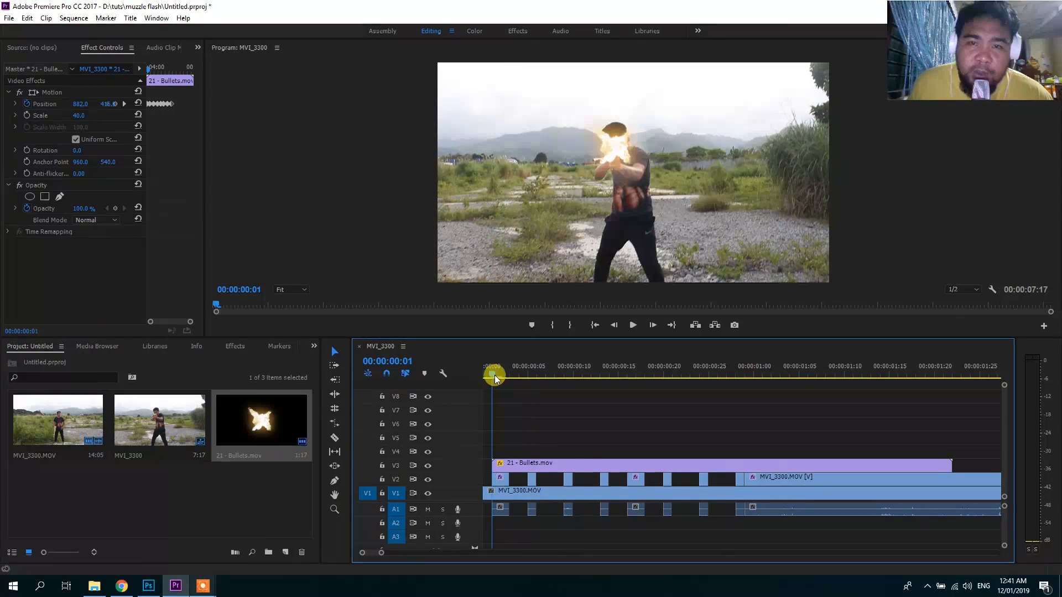
{"action": "left_click", "coordinate": [502, 482]}
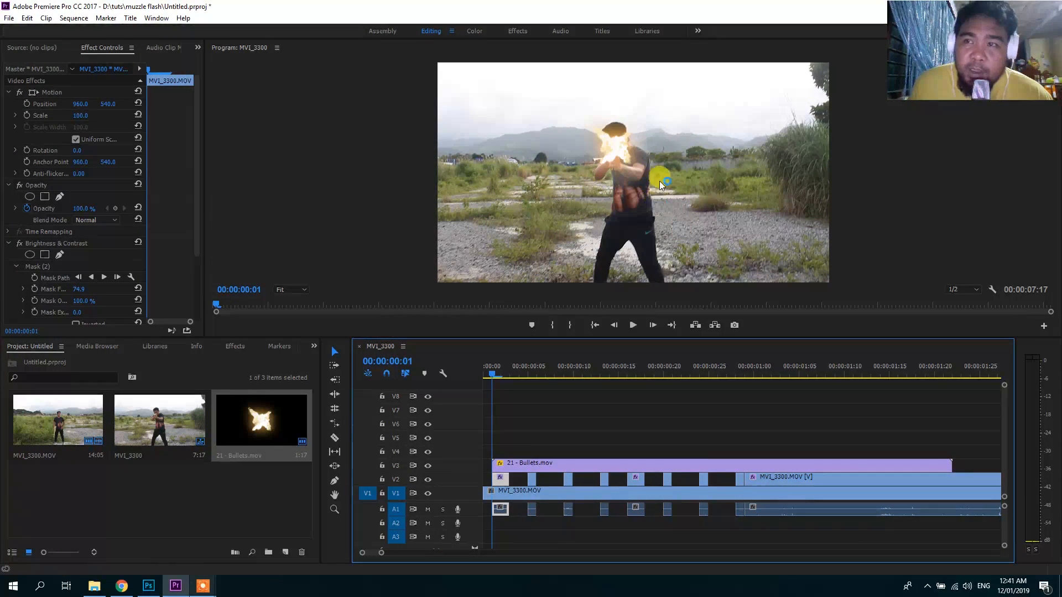
{"action": "left_click", "coordinate": [506, 419]}
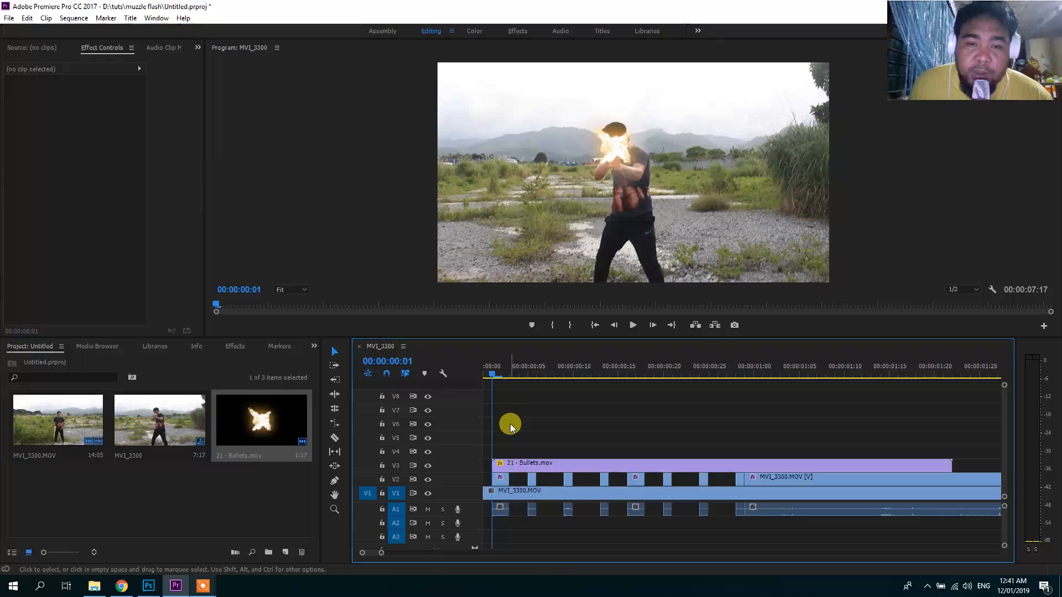
- Compare the finished example's frame at 00:00:00:01 with V2 hidden and shown, using its first short brightness clip
{"action": "left_click", "coordinate": [500, 486]}
{"action": "left_click", "coordinate": [428, 479]}
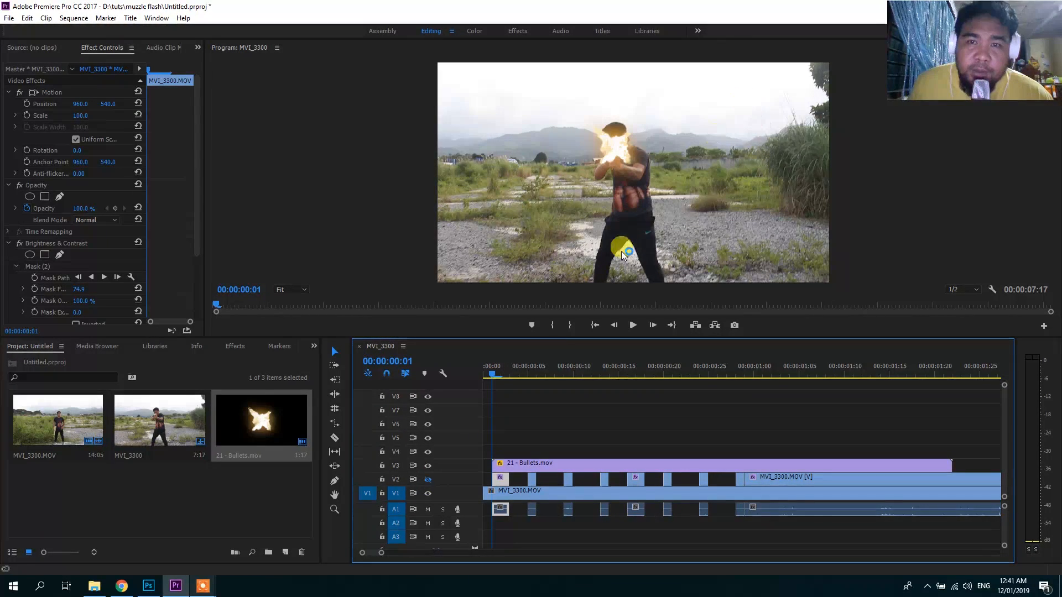
{"action": "mouse_move", "coordinate": [494, 374]}
{"action": "left_mouse_down"}
{"action": "mouse_move", "coordinate": [682, 393]}
{"action": "mouse_move", "coordinate": [486, 389]}
{"action": "mouse_move", "coordinate": [492, 370]}
{"action": "left_mouse_up"}
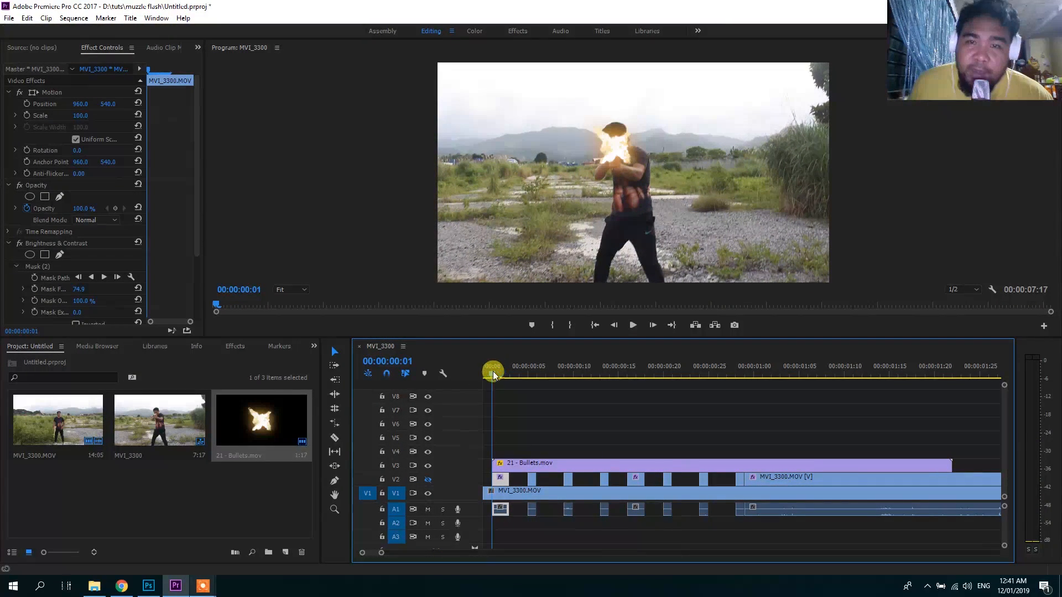
{"action": "left_click", "coordinate": [426, 479]}
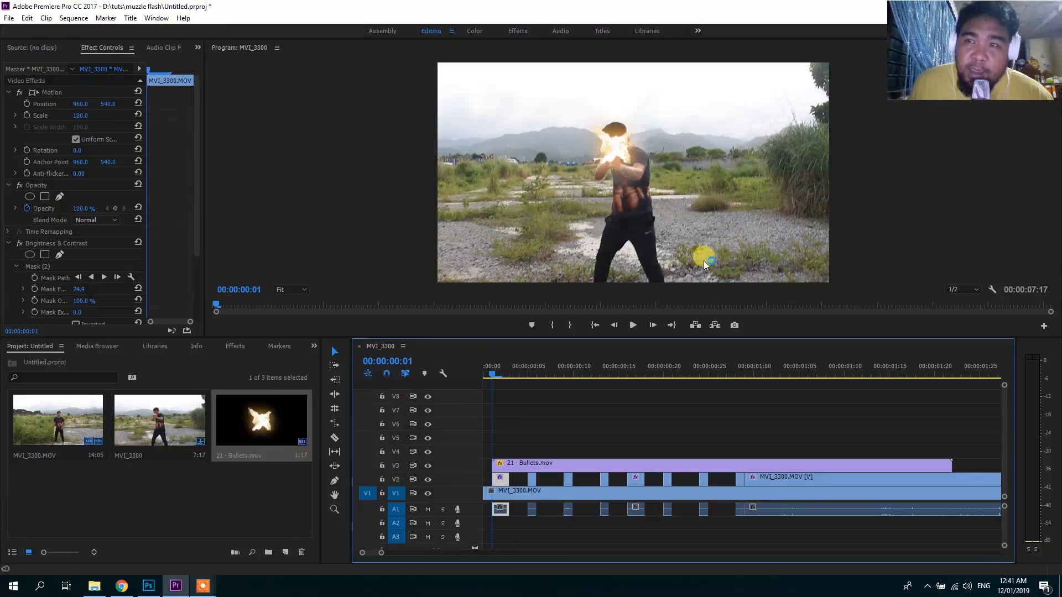
{"action": "left_click", "coordinate": [699, 205]}
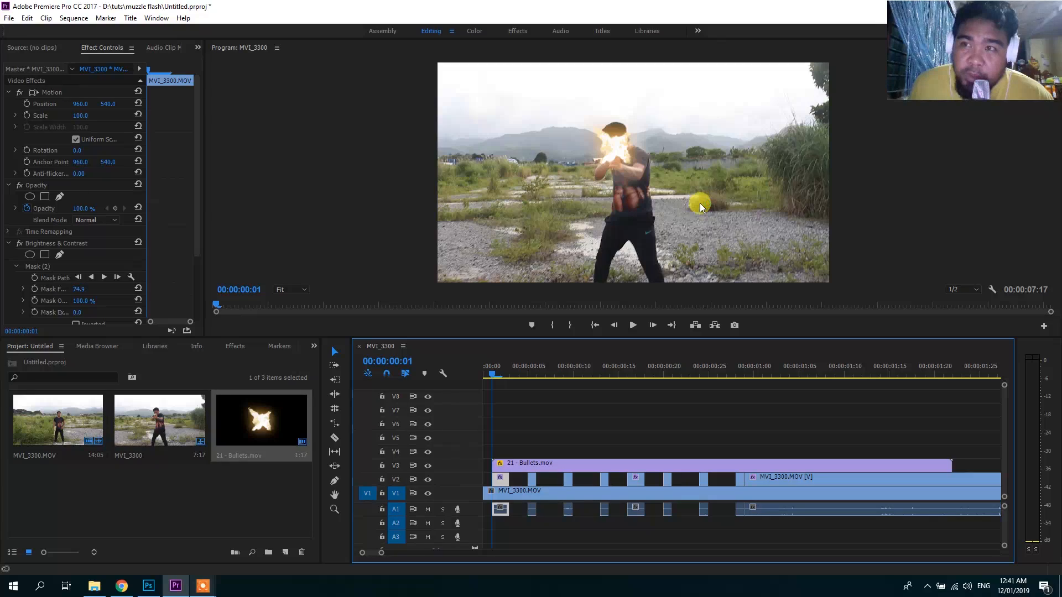
{"action": "left_click", "coordinate": [535, 436]}
{"action": "left_click", "coordinate": [500, 480]}
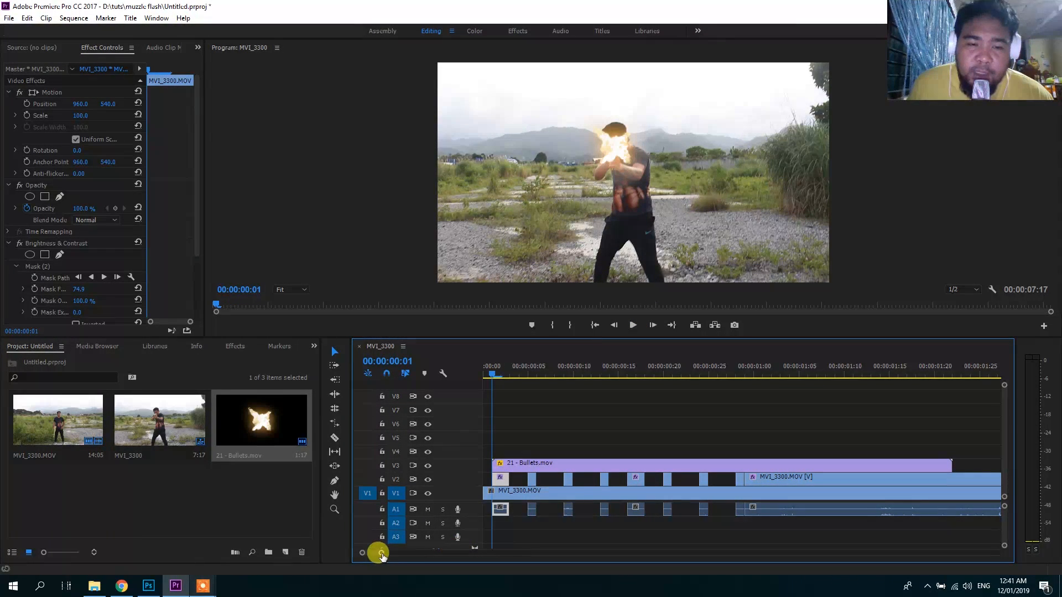
- Duplicate the MVI_3300.MOV clip that starts at 00:00:04:00 from V1 onto V2, directly above the original
{"action": "left_click_drag", "start_coordinate": [381, 552], "coordinate": [460, 552]}
{"action": "left_click", "coordinate": [601, 491]}
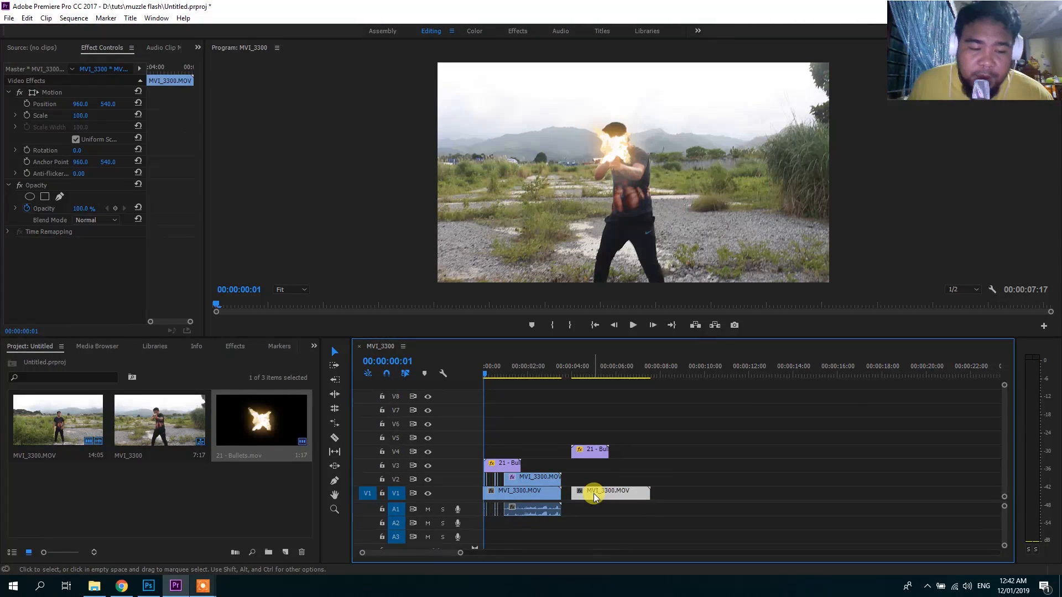
{"action": "left_click_drag", "start_coordinate": [593, 494], "coordinate": [592, 483]}
{"action": "left_click", "coordinate": [568, 371]}
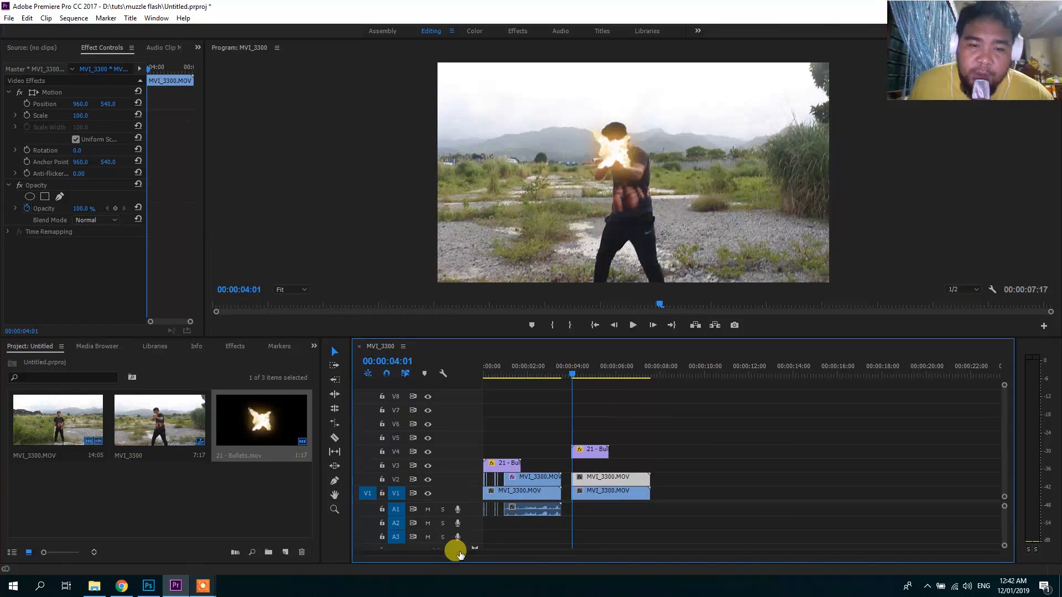
{"action": "left_click_drag", "start_coordinate": [457, 553], "coordinate": [401, 555]}
{"action": "left_click", "coordinate": [734, 367]}
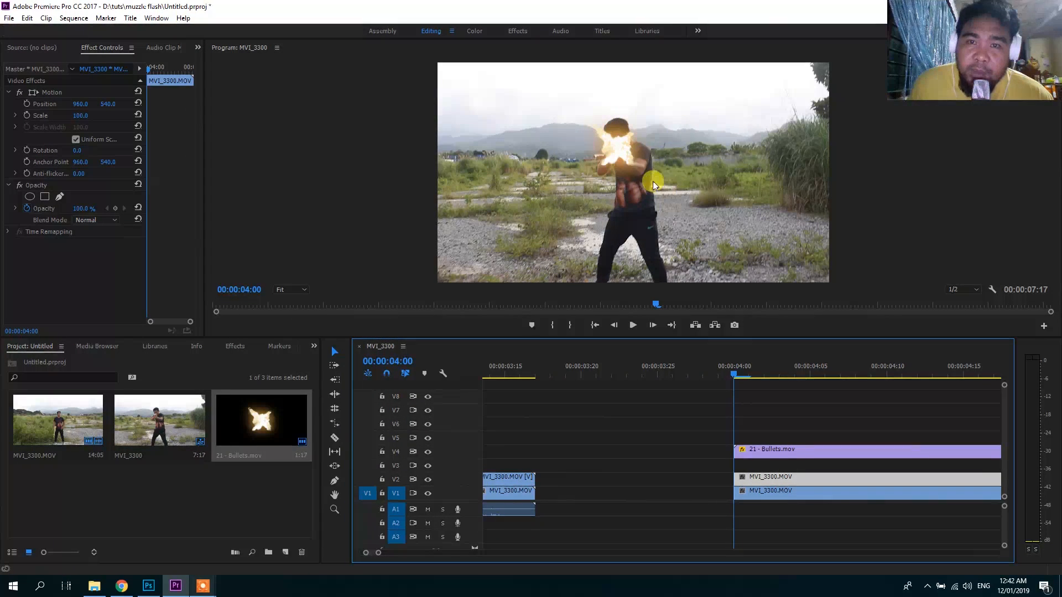
{"action": "left_click", "coordinate": [808, 402]}
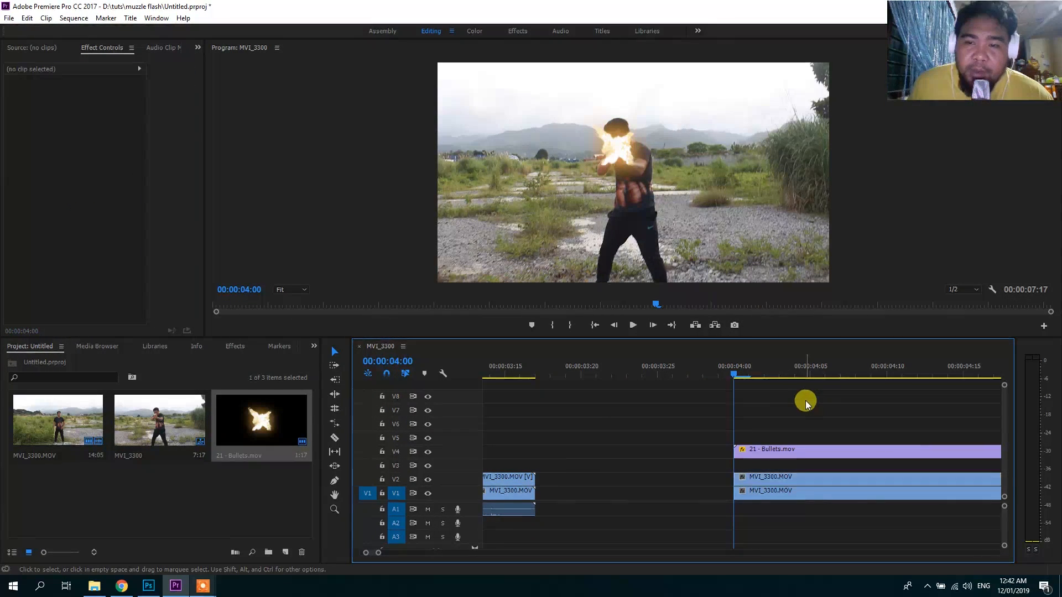
- Split the V2 copy of MVI_3300.MOV at 00:00:04:02 and 00:00:04:03 with the Razor tool
{"action": "left_click", "coordinate": [718, 376]}
{"action": "left_click_drag", "start_coordinate": [718, 377], "coordinate": [764, 404]}
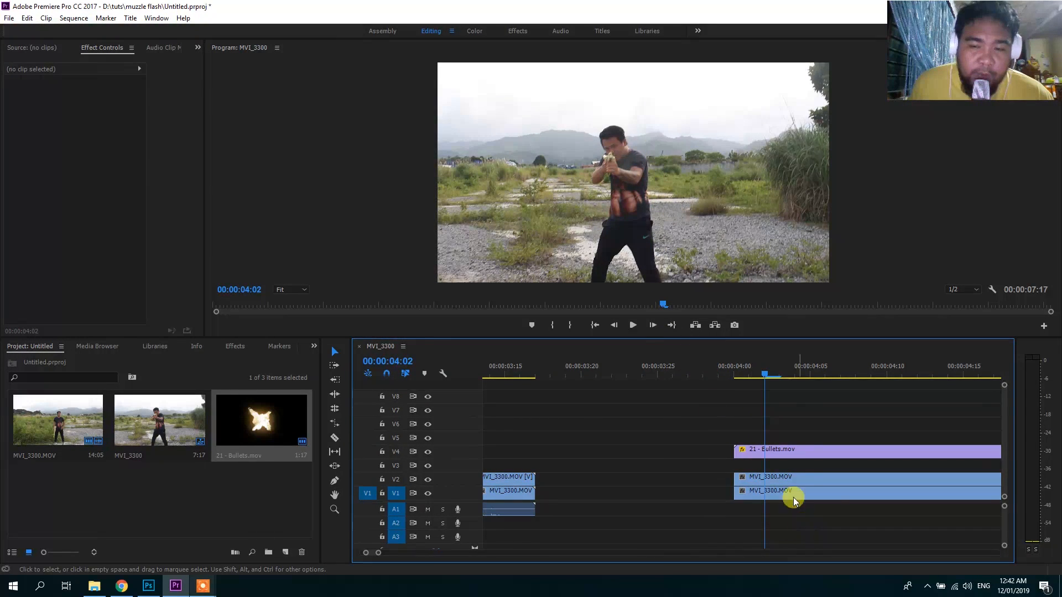
{"action": "key", "text": "c"}
{"action": "left_click", "coordinate": [771, 477]}
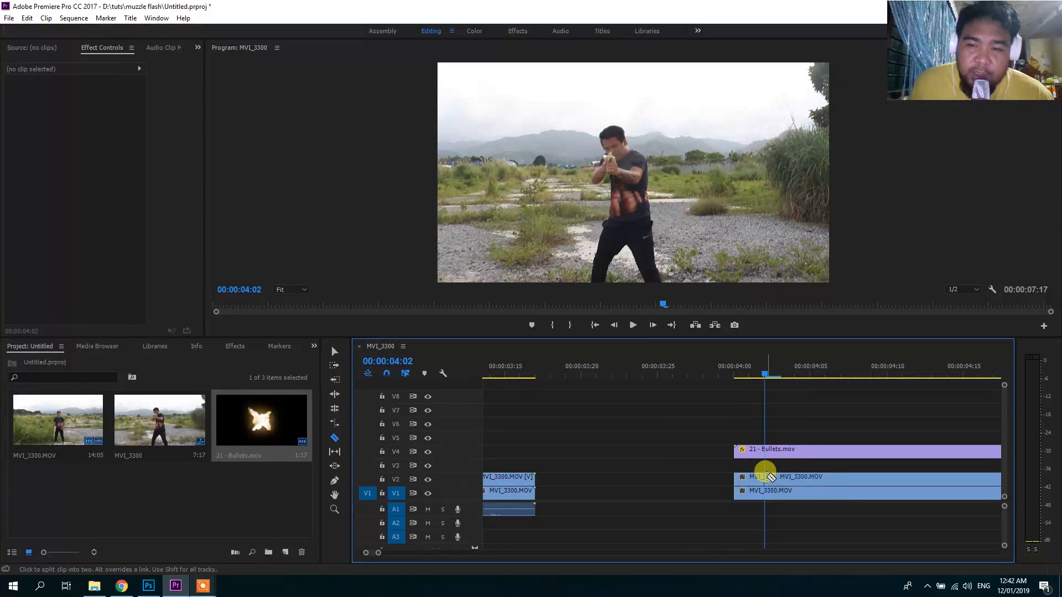
{"action": "left_click_drag", "start_coordinate": [768, 371], "coordinate": [805, 410]}
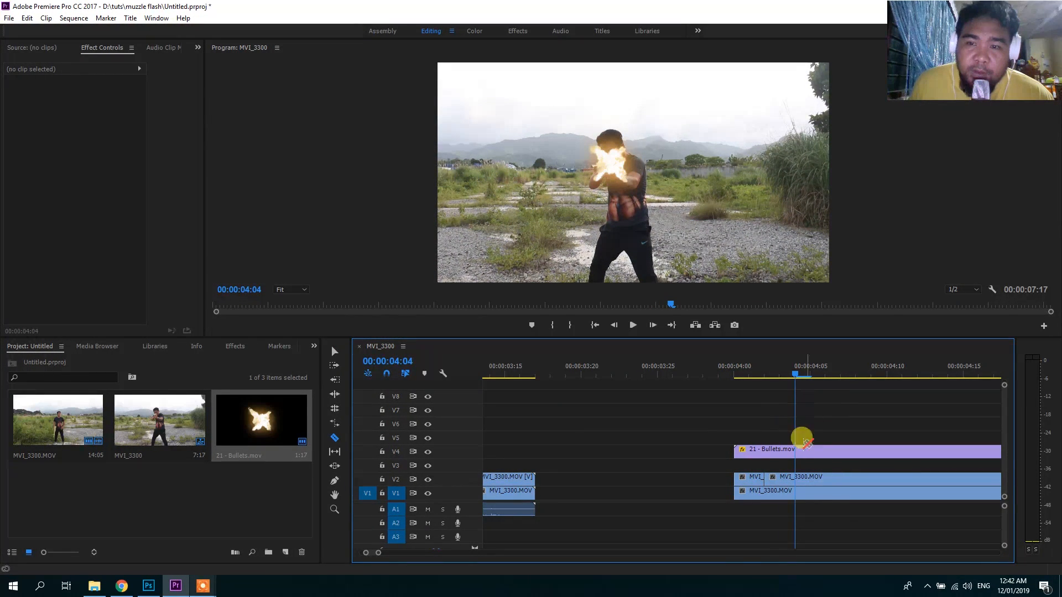
{"action": "mouse_move", "coordinate": [799, 368]}
{"action": "left_mouse_down"}
{"action": "mouse_move", "coordinate": [788, 373]}
{"action": "mouse_move", "coordinate": [812, 384]}
{"action": "mouse_move", "coordinate": [798, 387]}
{"action": "left_mouse_up"}
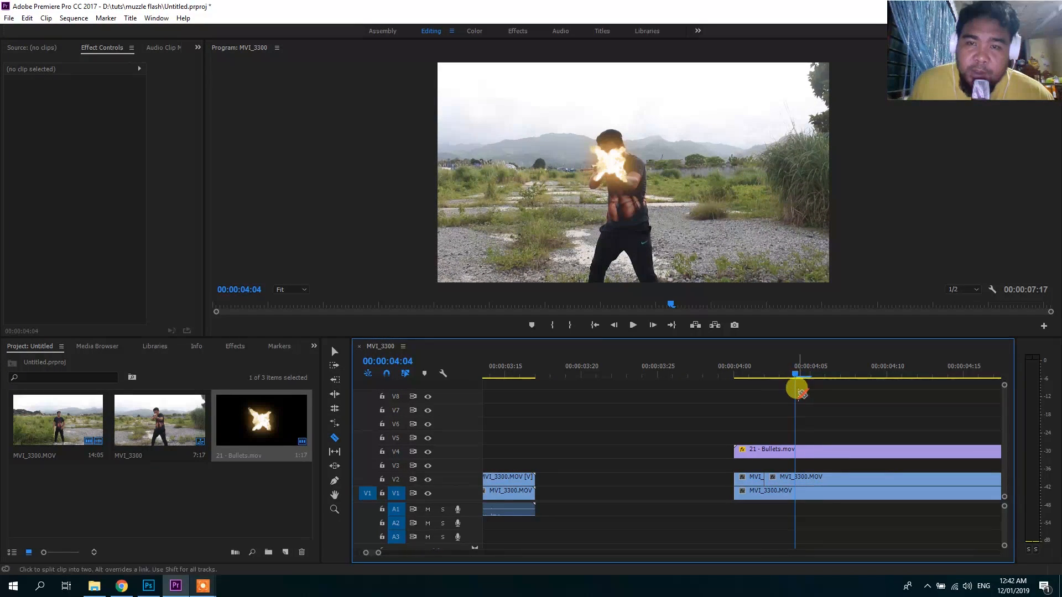
{"action": "left_click", "coordinate": [790, 372]}
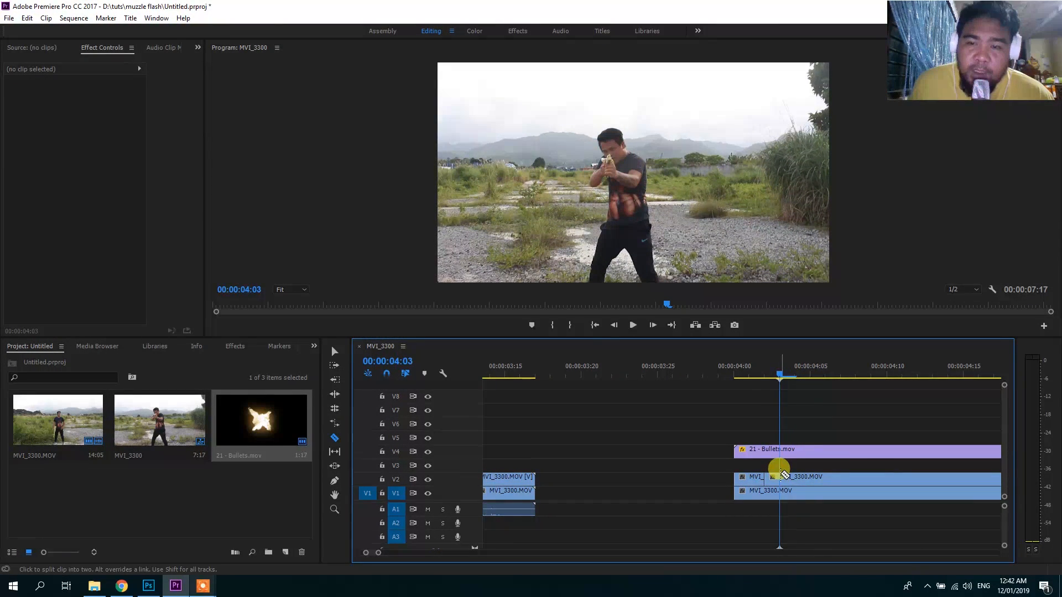
{"action": "left_click", "coordinate": [779, 477]}
- Split the rest of the V2 copy at 00:00:04:04 and 00:00:04:05, isolating the second flash frame
{"action": "left_click", "coordinate": [795, 381]}
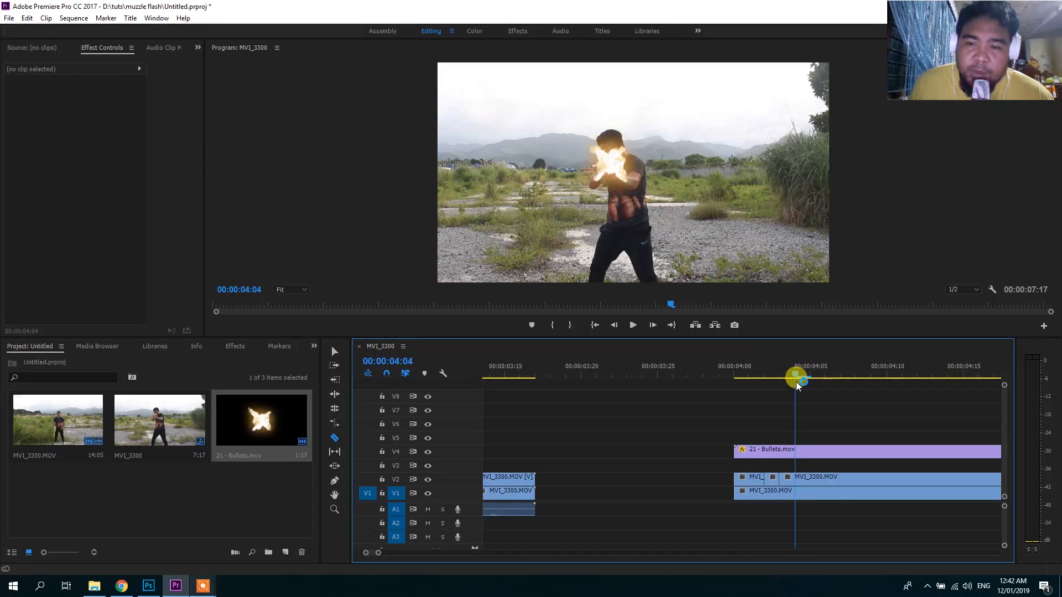
{"action": "left_click", "coordinate": [791, 476]}
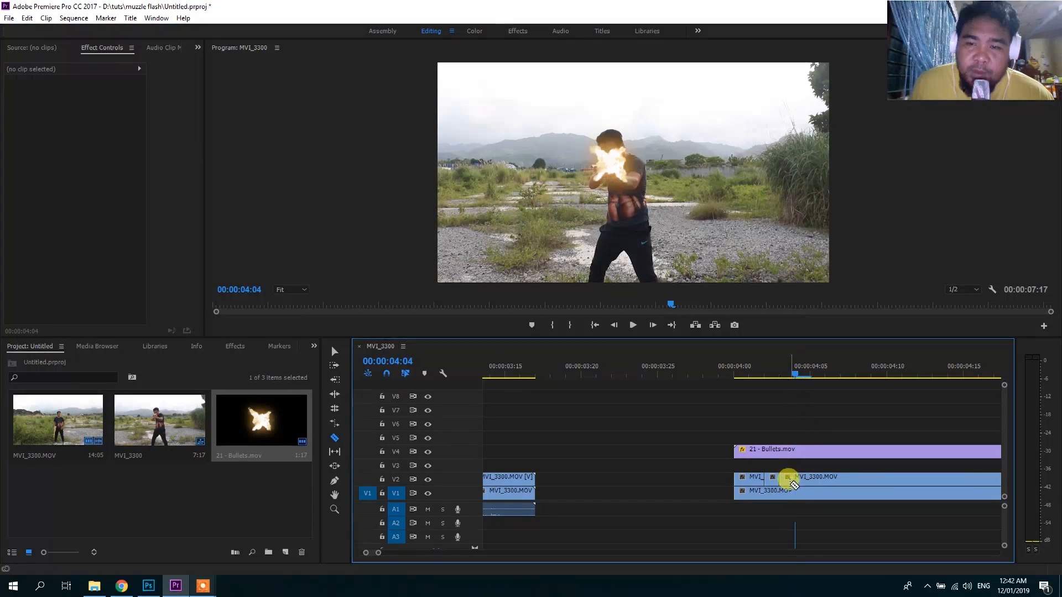
{"action": "left_click", "coordinate": [808, 376]}
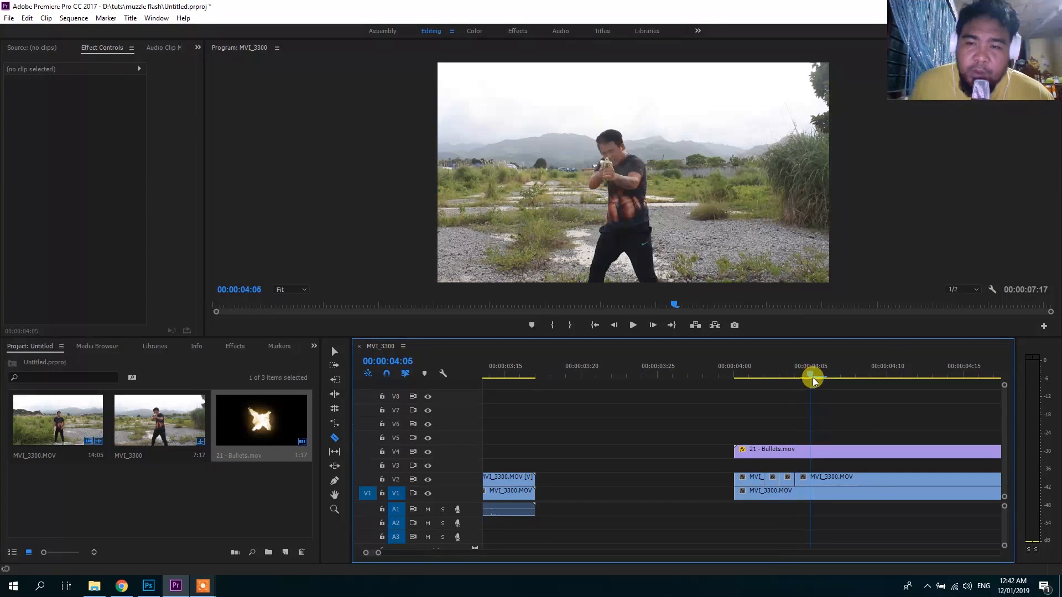
{"action": "left_click", "coordinate": [813, 477]}
{"action": "key", "text": "v"}
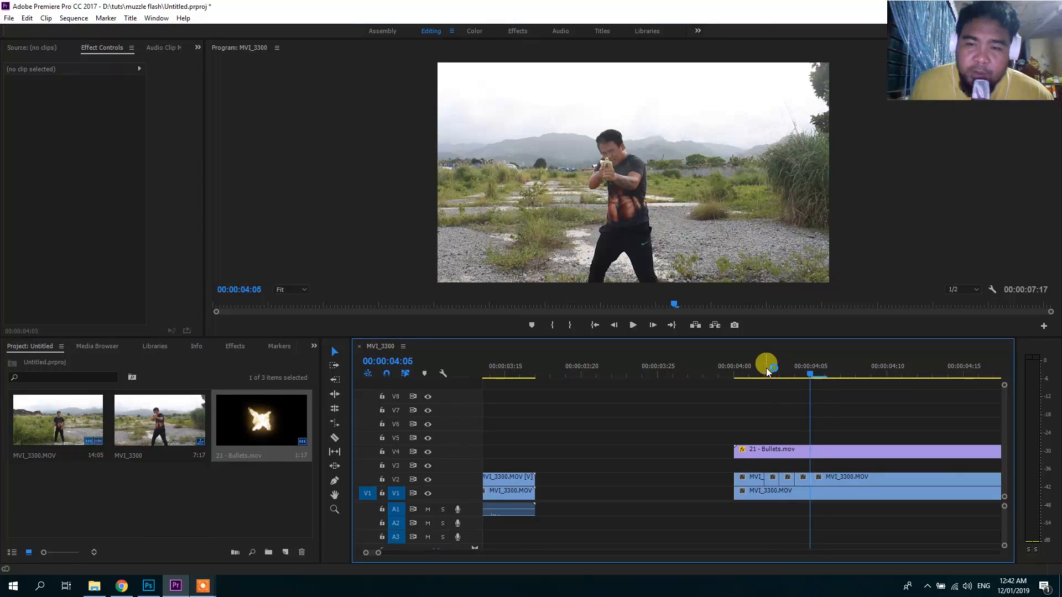
- Delete the two one-frame V2 pieces between 00:00:04:02 and 00:00:04:04, where no muzzle flash shows
{"action": "left_click_drag", "start_coordinate": [766, 369], "coordinate": [776, 391]}
{"action": "left_click", "coordinate": [771, 479]}
{"action": "key", "text": "Delete"}
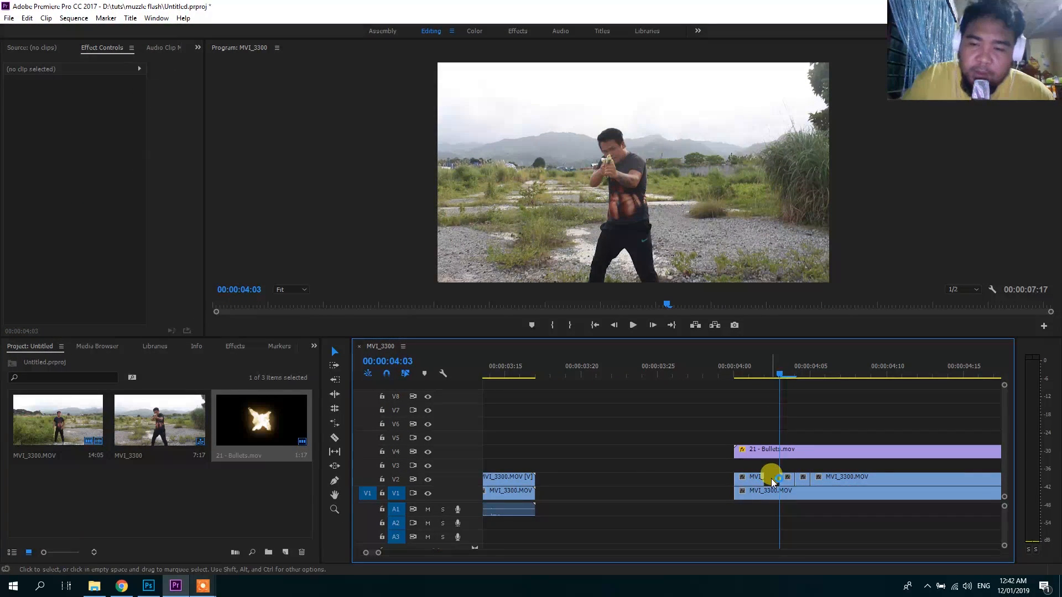
{"action": "left_click", "coordinate": [791, 479]}
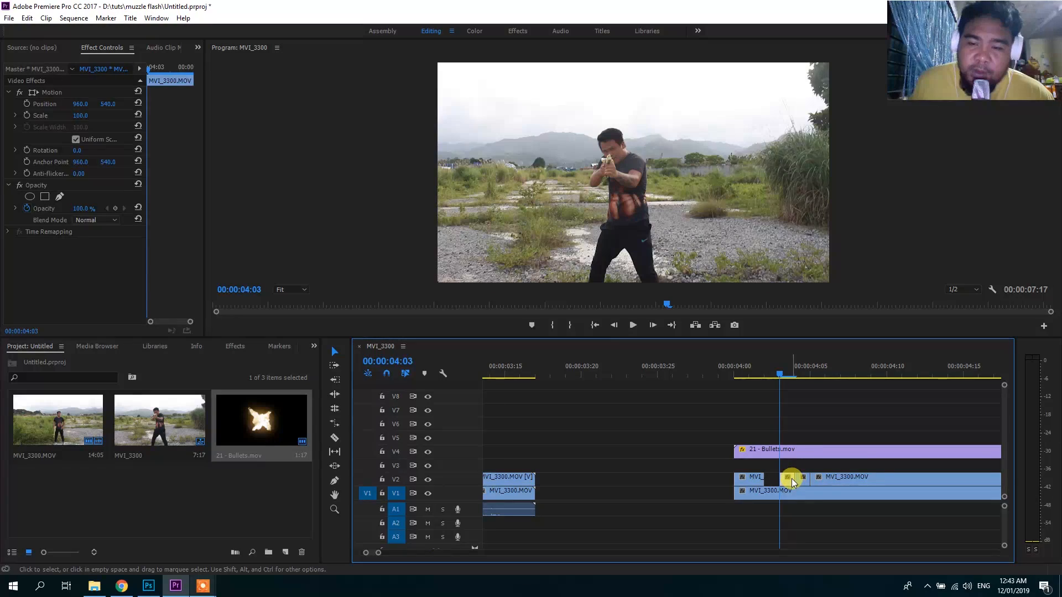
{"action": "key", "text": "Delete"}
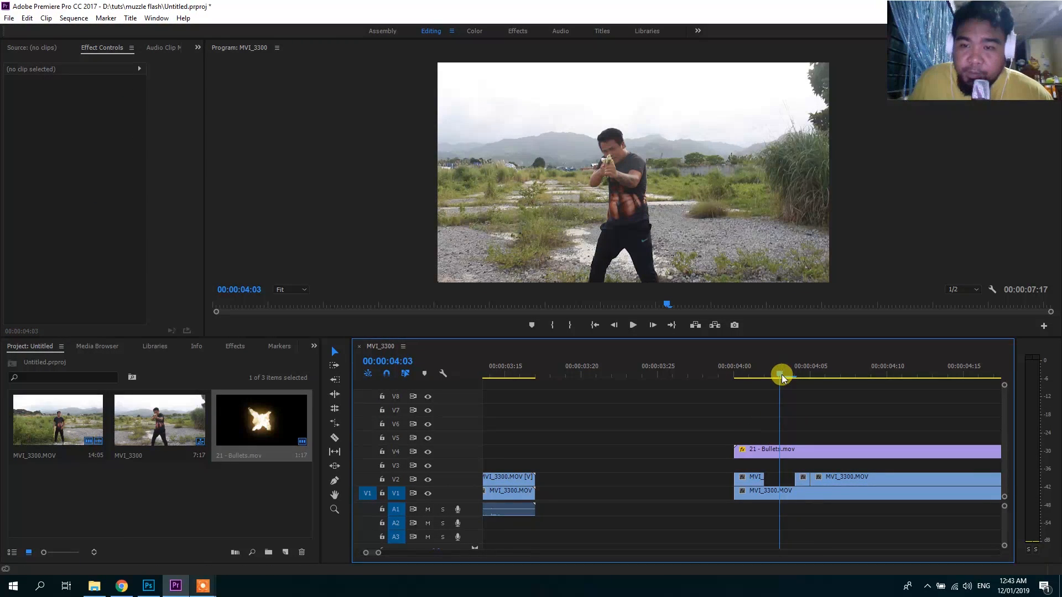
- Split the V2 clip at the next flash, 00:00:04:08, and delete the piece from 00:00:04:05 up to it
{"action": "left_click_drag", "start_coordinate": [782, 374], "coordinate": [864, 397]}
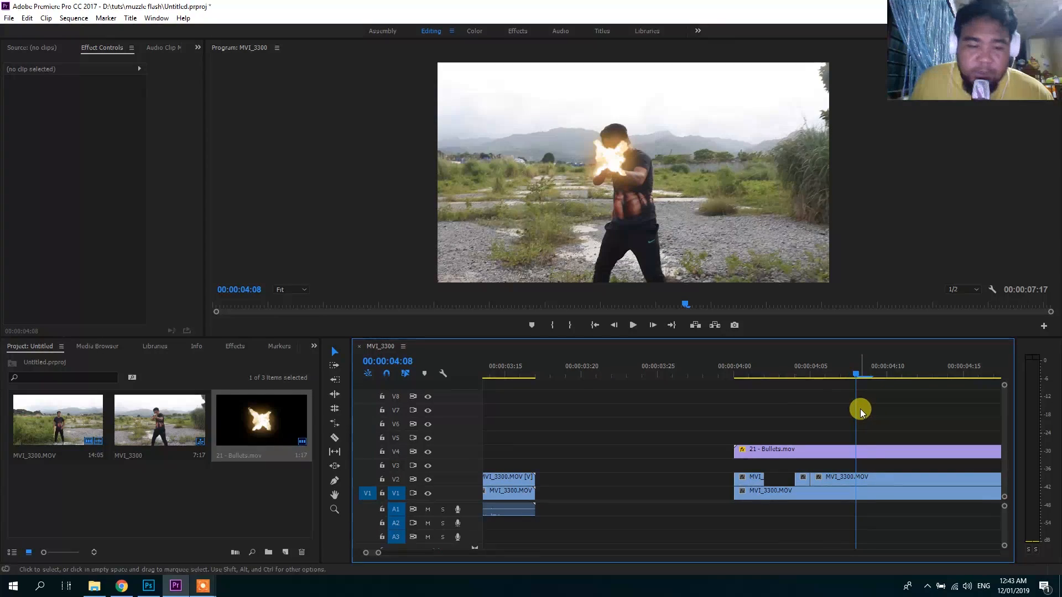
{"action": "left_click", "coordinate": [854, 477], "text": "ctrl"}
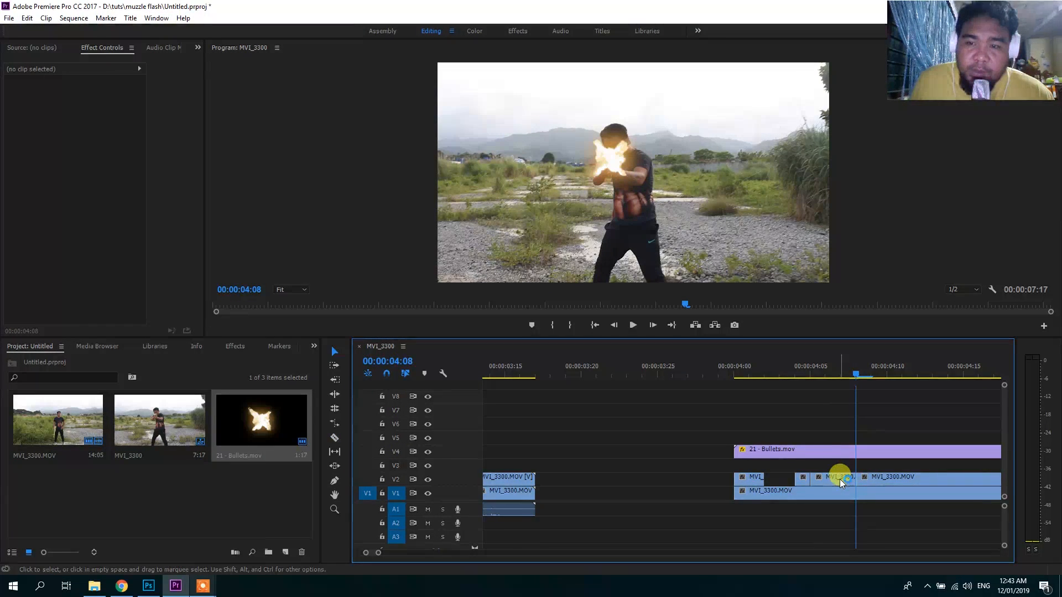
{"action": "left_click", "coordinate": [839, 479]}
{"action": "key", "text": "Delete"}
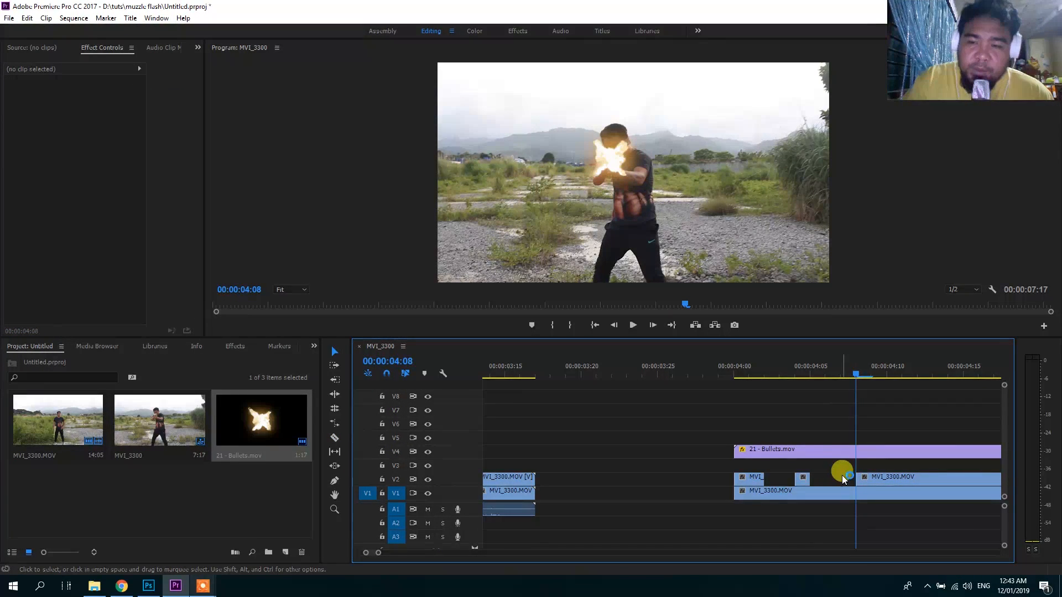
- Split the V2 clip at 00:00:04:09 and delete everything after that cut on V2
{"action": "left_click", "coordinate": [867, 375]}
{"action": "key", "text": "c"}
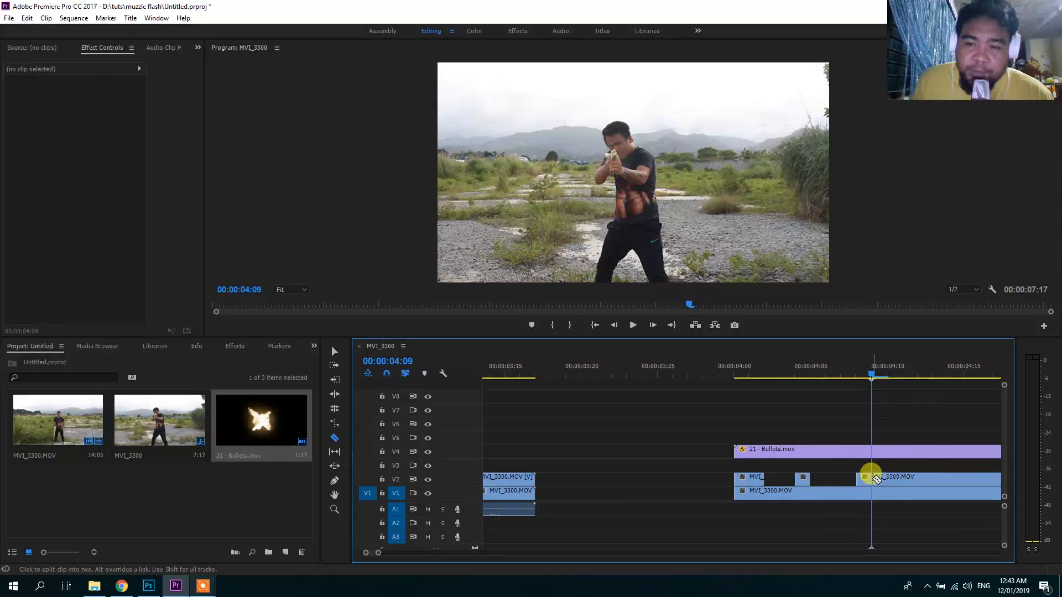
{"action": "left_click", "coordinate": [872, 477]}
{"action": "key", "text": "v"}
{"action": "left_click", "coordinate": [890, 479]}
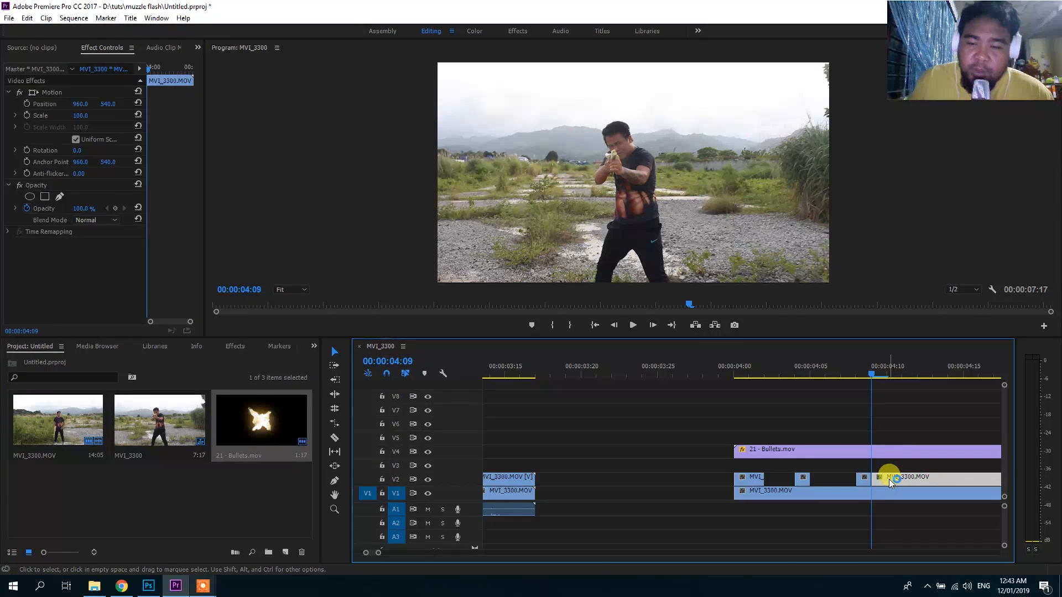
{"action": "key", "text": "Delete"}
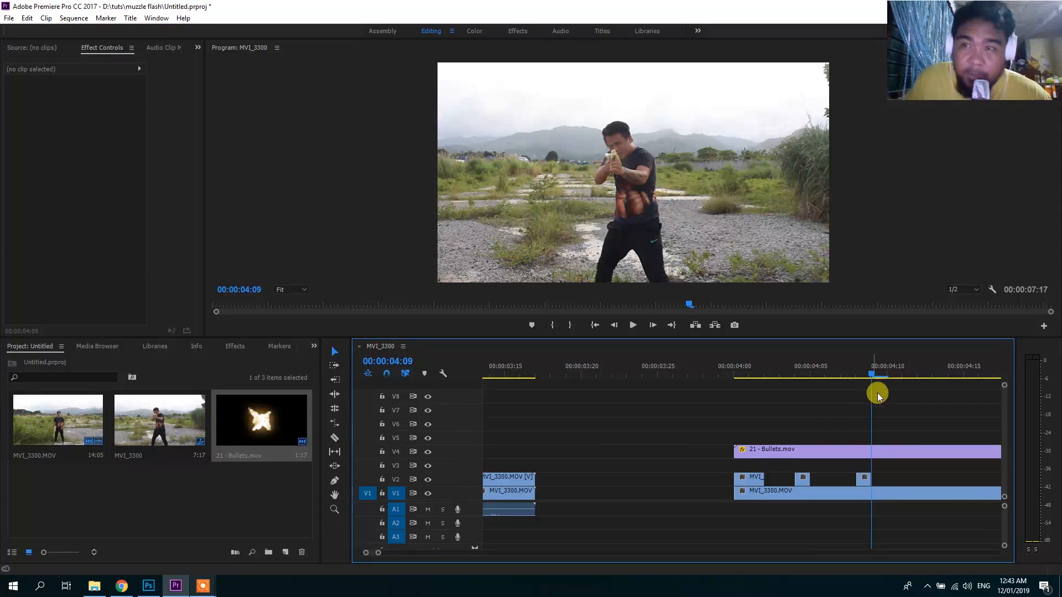
- Draw a closed pen opacity mask on the first V2 flash piece at 00:00:04:00, around the shooter's face, arms and torso
{"action": "left_click", "coordinate": [732, 374]}
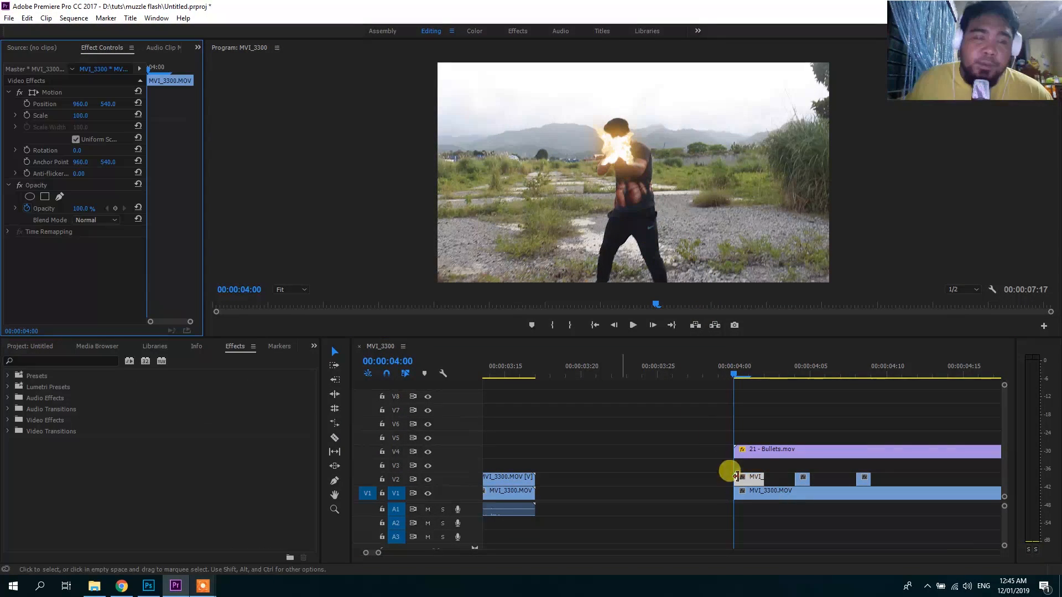
{"action": "left_click", "coordinate": [746, 482]}
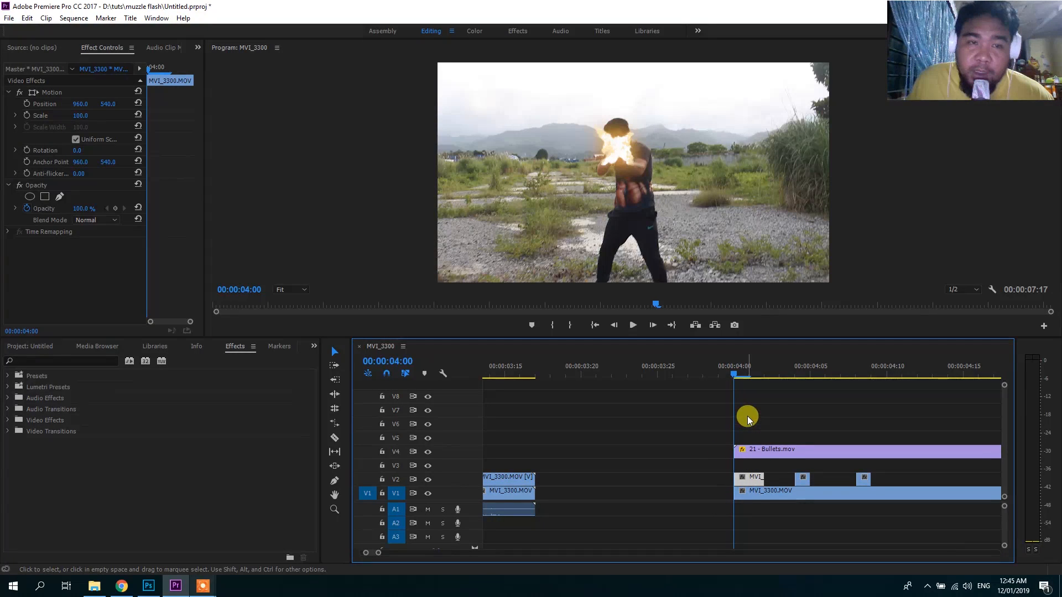
{"action": "mouse_move", "coordinate": [736, 377]}
{"action": "left_mouse_down"}
{"action": "mouse_move", "coordinate": [776, 384]}
{"action": "mouse_move", "coordinate": [734, 381]}
{"action": "left_mouse_up"}
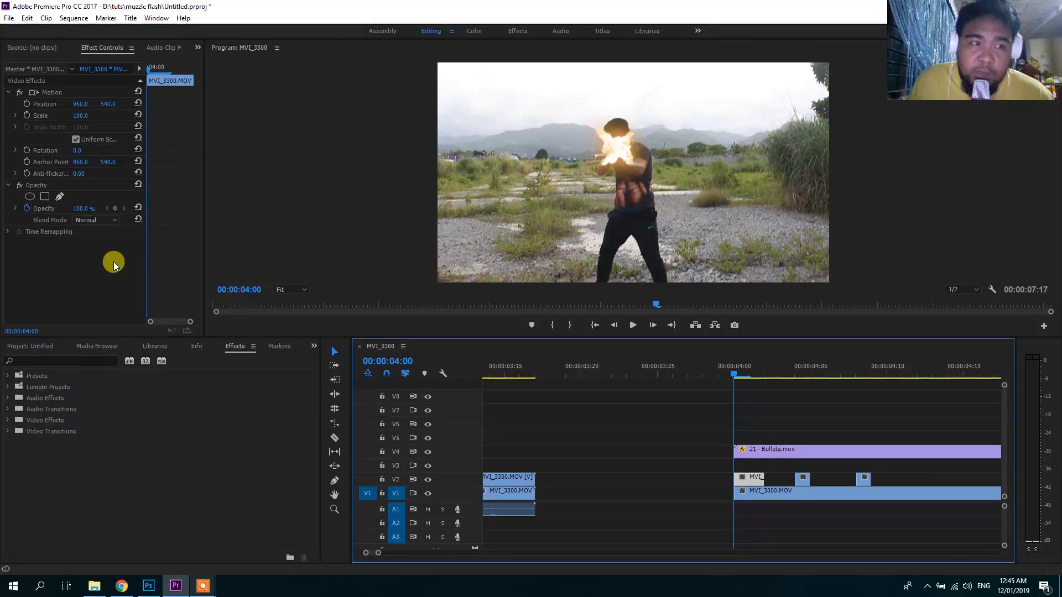
{"action": "left_click", "coordinate": [65, 200]}
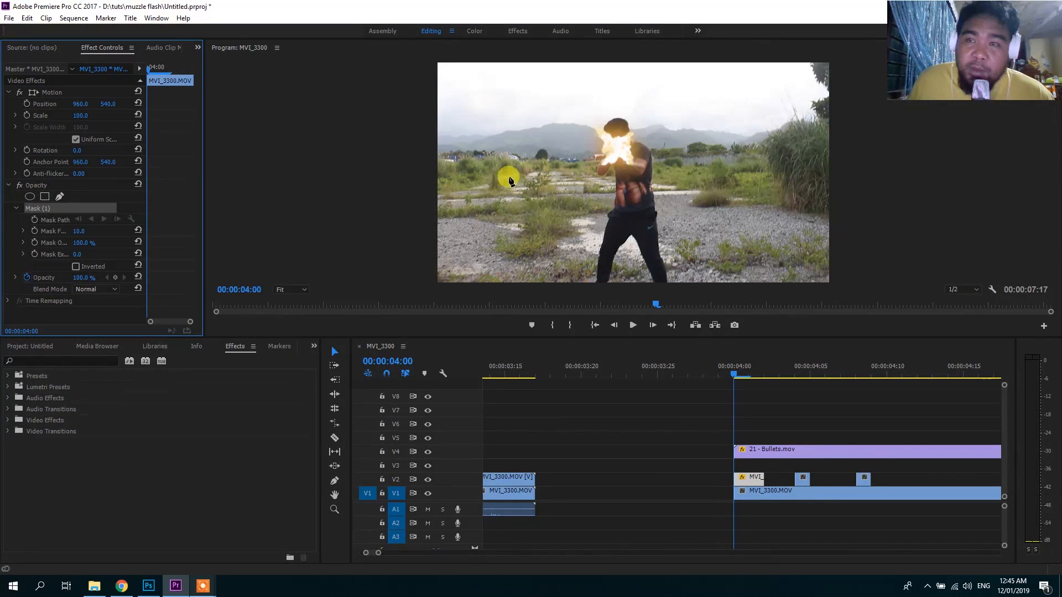
{"action": "left_click", "coordinate": [750, 480]}
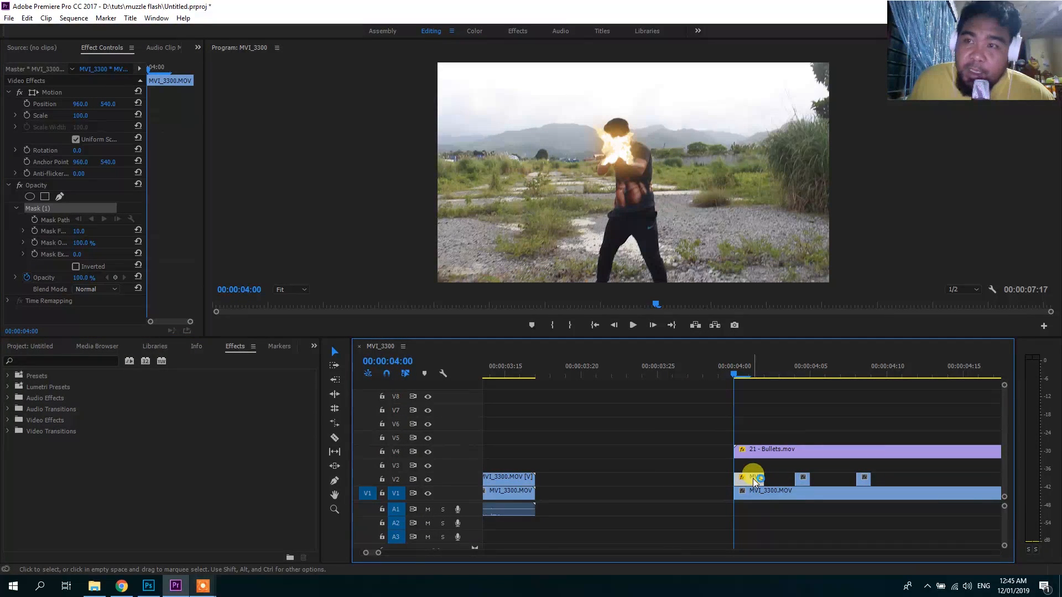
{"action": "left_click", "coordinate": [614, 124]}
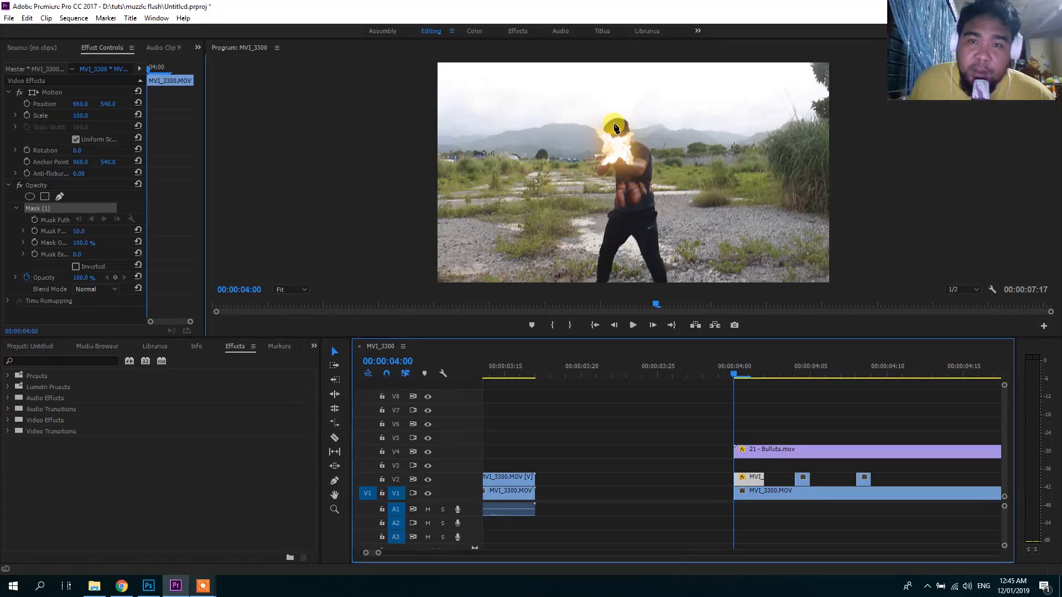
{"action": "left_click_drag", "start_coordinate": [632, 139], "coordinate": [645, 165]}
{"action": "left_click", "coordinate": [645, 172]}
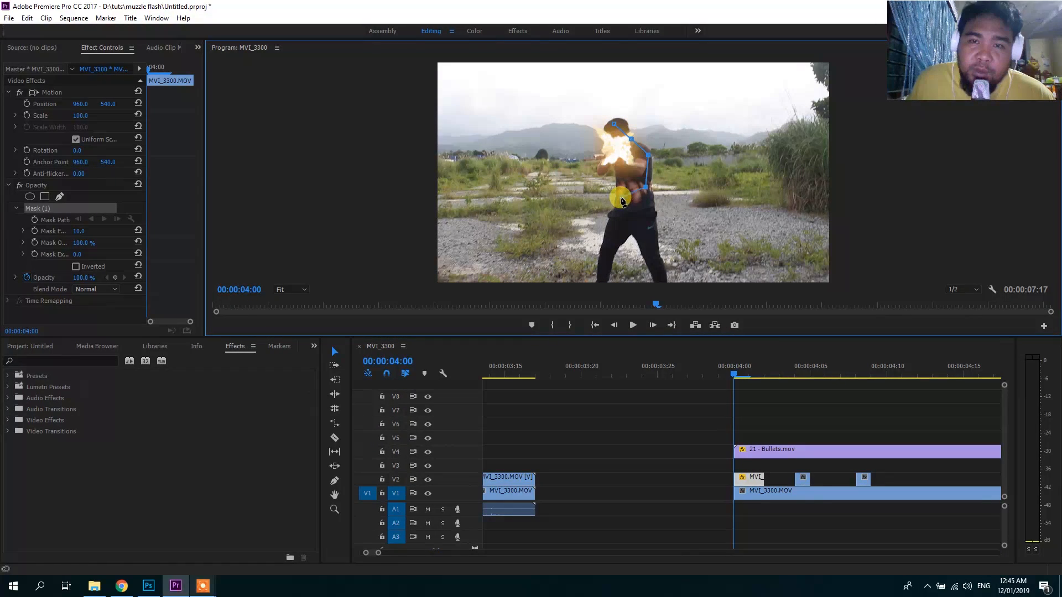
{"action": "left_click", "coordinate": [617, 187]}
{"action": "left_click", "coordinate": [595, 172]}
{"action": "left_click", "coordinate": [614, 158]}
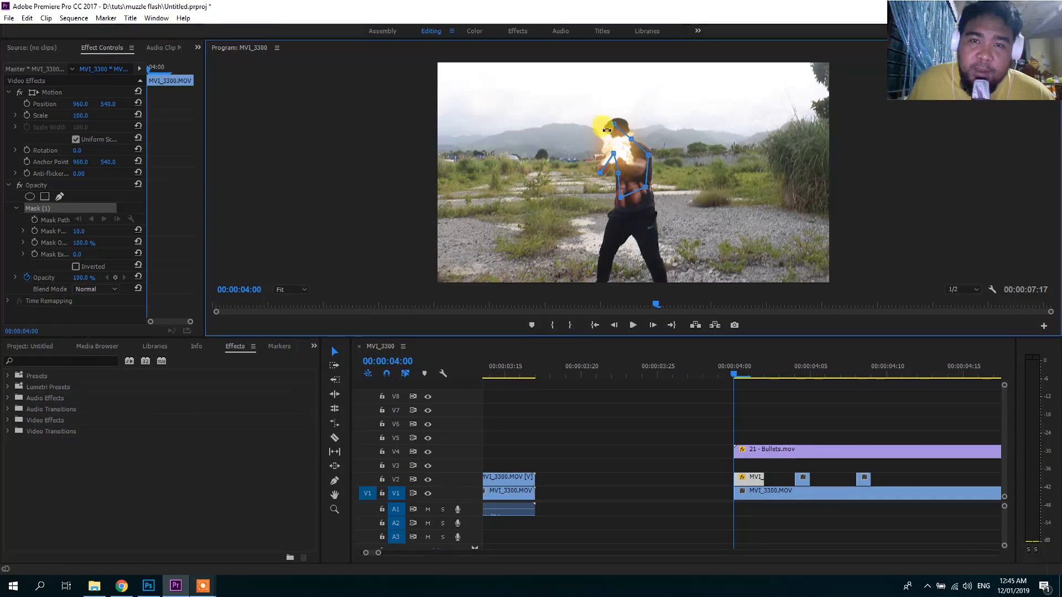
{"action": "left_click", "coordinate": [614, 125]}
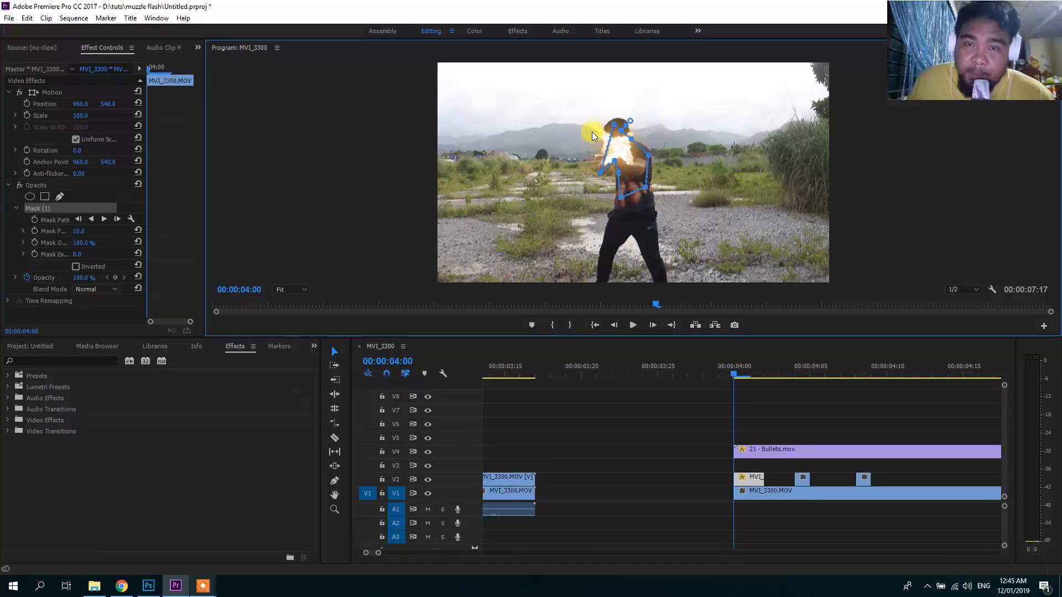
- Set the first V2 flash piece's opacity blend mode to Linear Dodge (Add)
{"action": "left_click", "coordinate": [106, 291]}
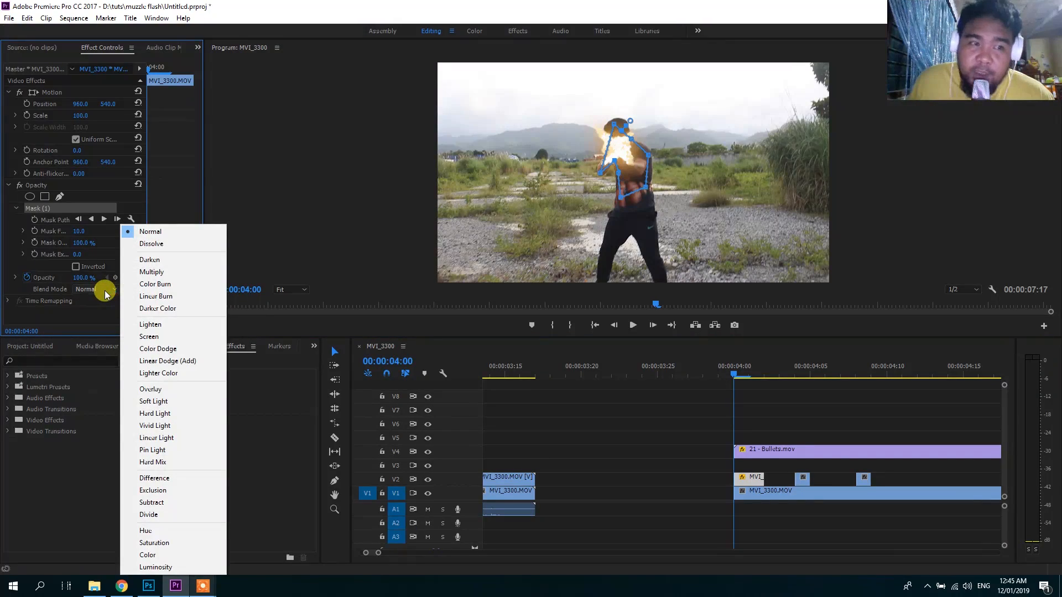
{"action": "left_click", "coordinate": [187, 362]}
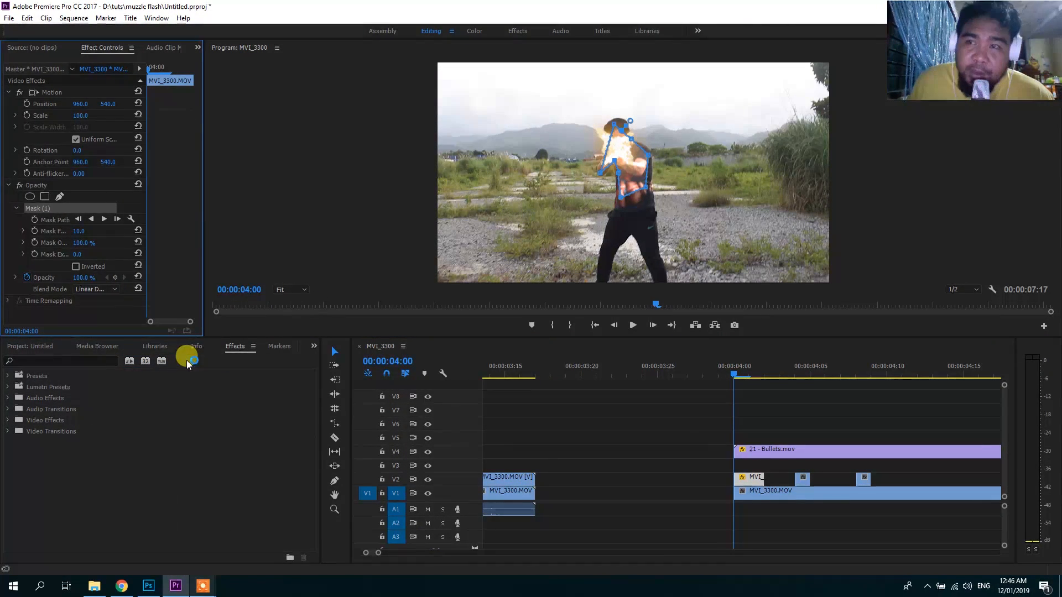
{"action": "left_click", "coordinate": [649, 152]}
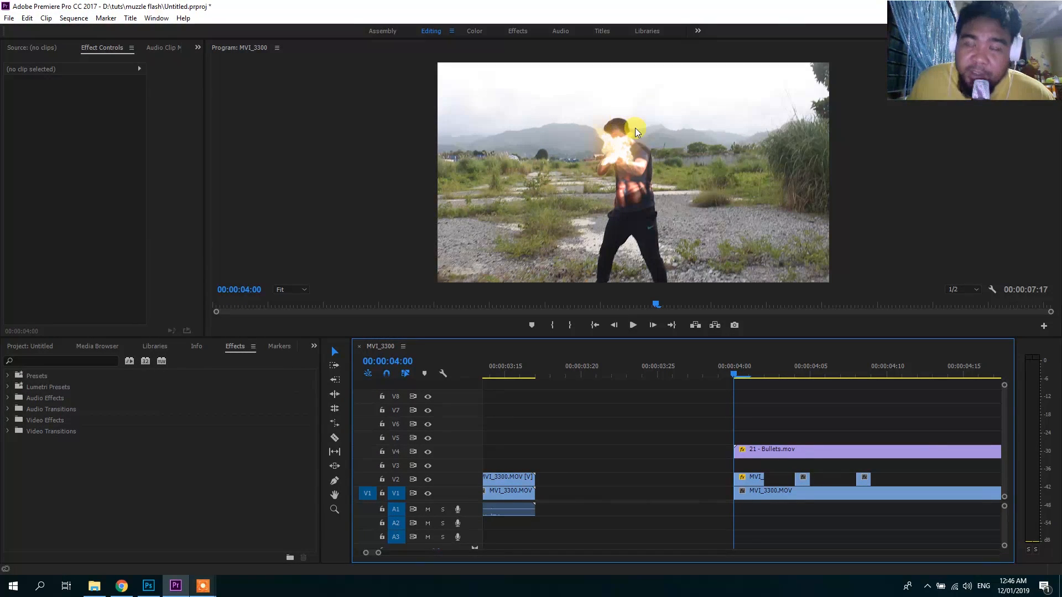
- Soften the first V2 flash piece's mask with a feather of 49
{"action": "left_click", "coordinate": [749, 477]}
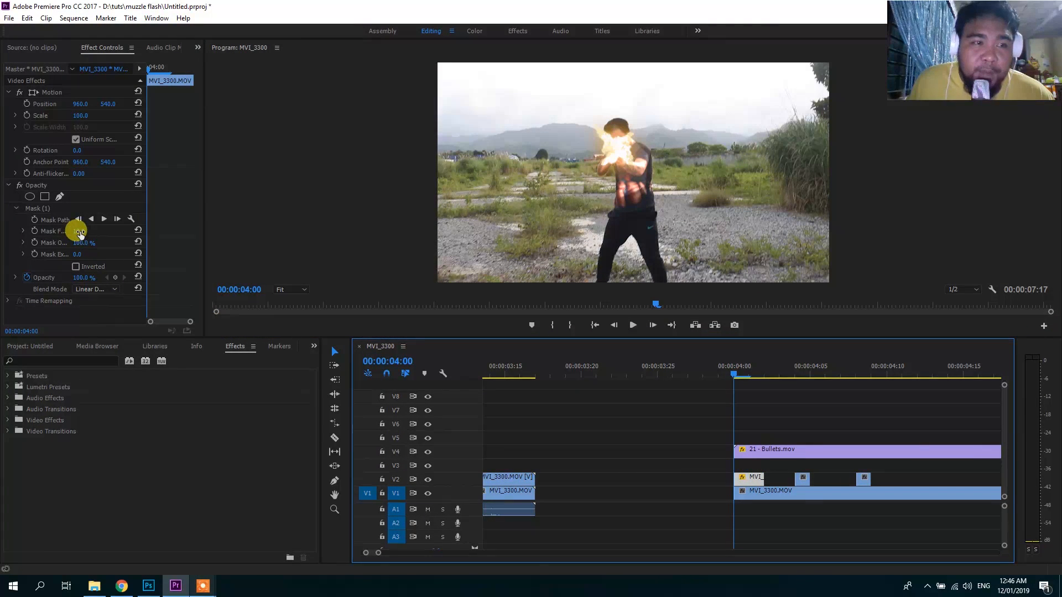
{"action": "left_click", "coordinate": [46, 213]}
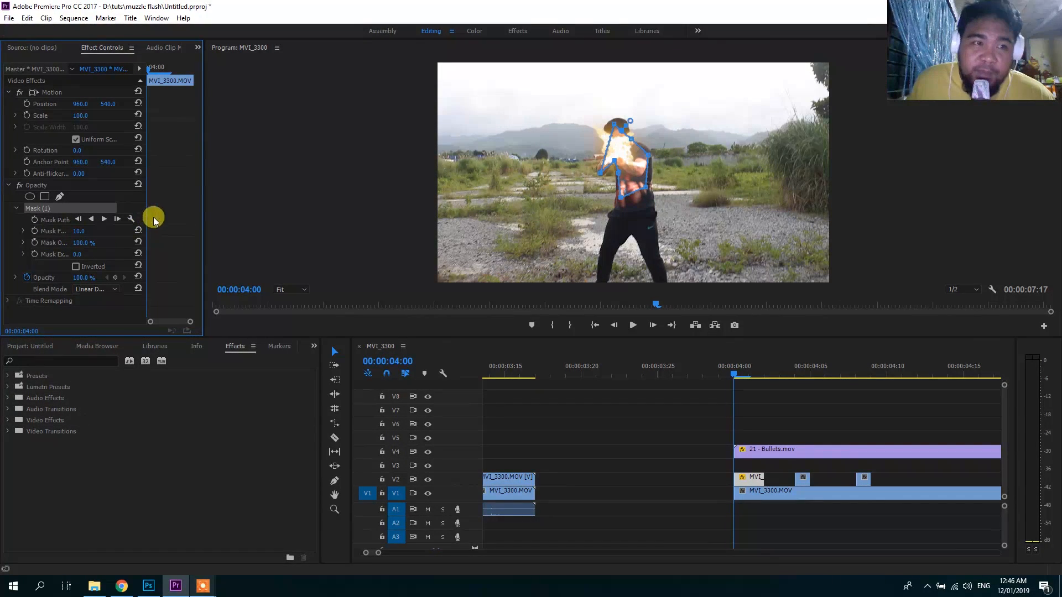
{"action": "left_click_drag", "start_coordinate": [147, 212], "coordinate": [166, 211]}
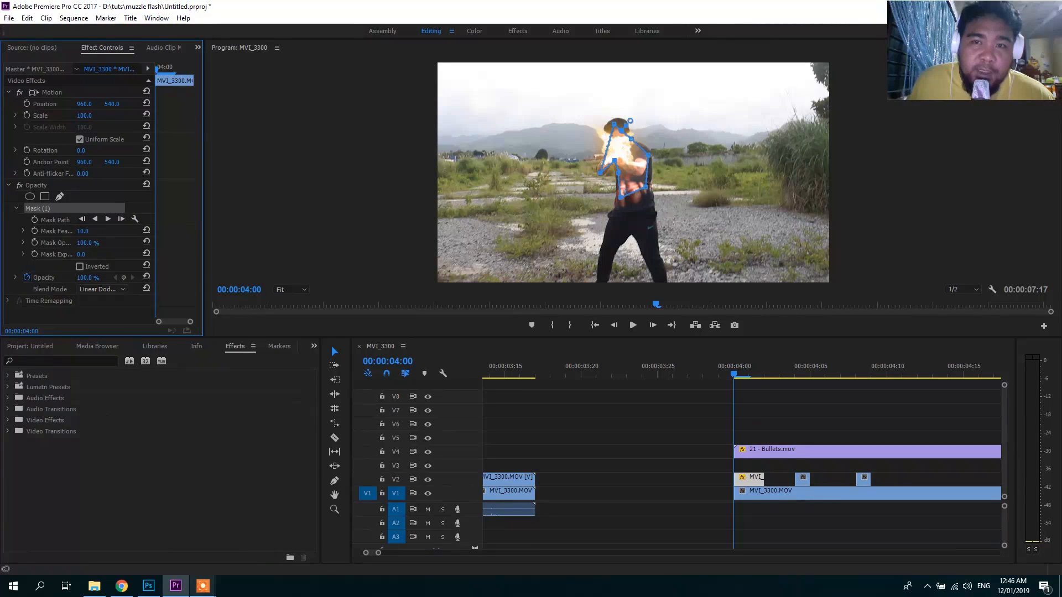
{"action": "left_click_drag", "start_coordinate": [83, 231], "coordinate": [90, 231]}
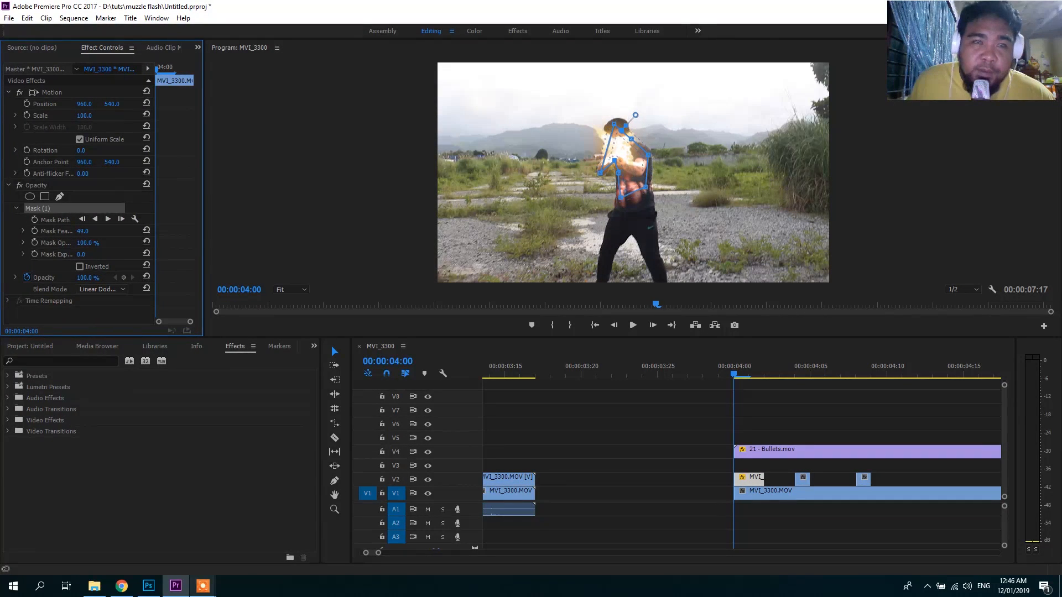
{"action": "left_click", "coordinate": [683, 464]}
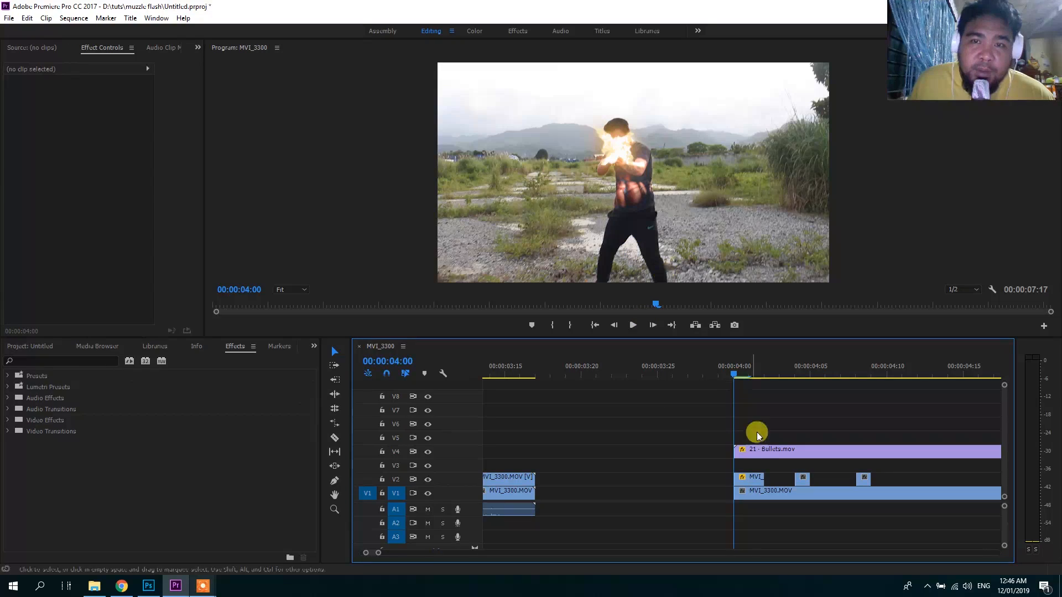
- Draw a closed pen opacity mask around the shooter's face, arm and torso on the second V2 piece at 00:00:04:04
{"action": "left_click", "coordinate": [753, 476]}
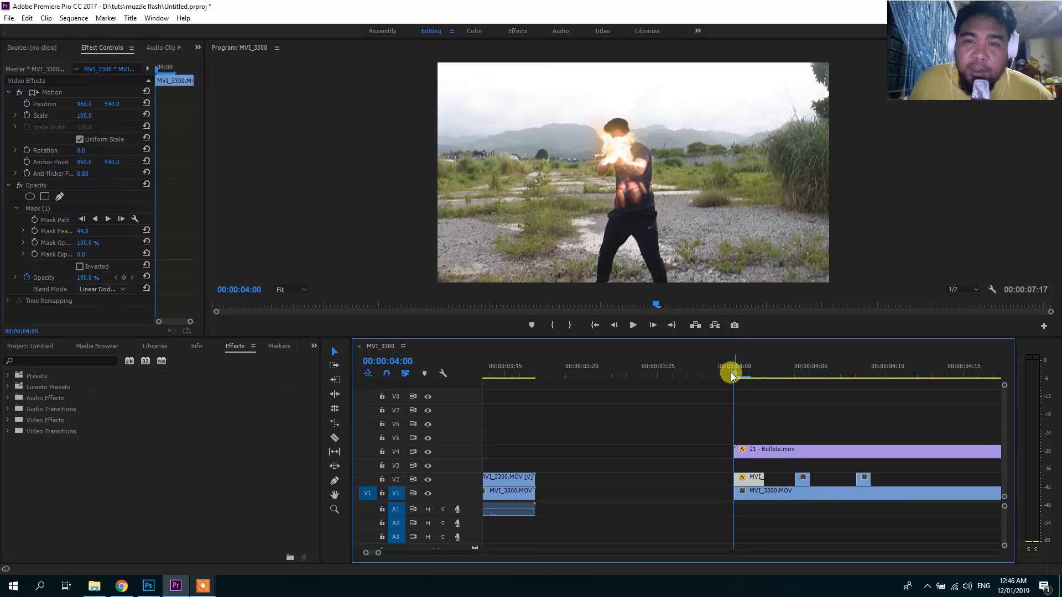
{"action": "left_click_drag", "start_coordinate": [731, 372], "coordinate": [788, 418]}
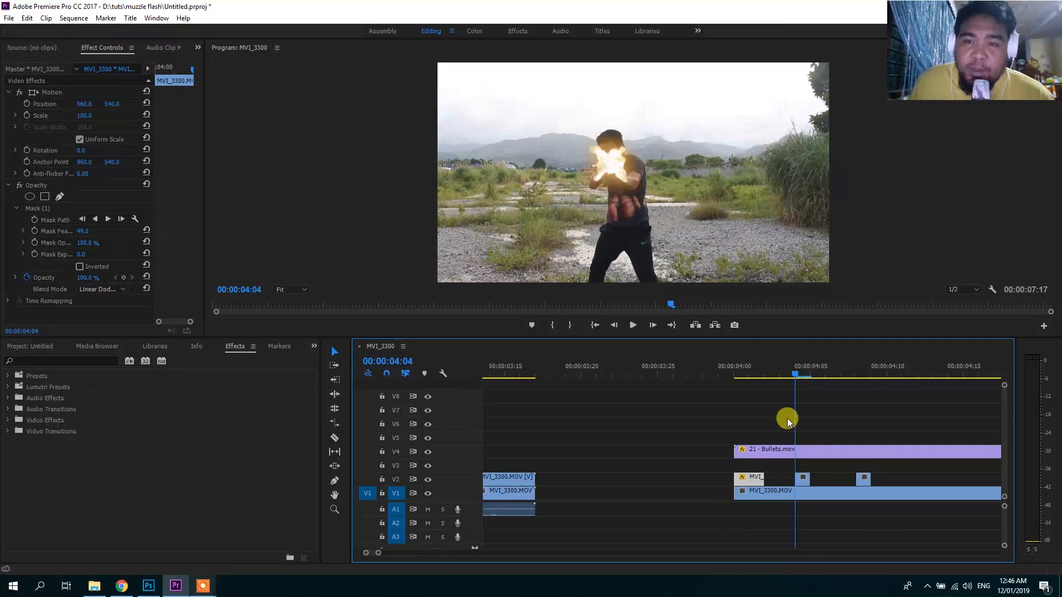
{"action": "left_click", "coordinate": [802, 477]}
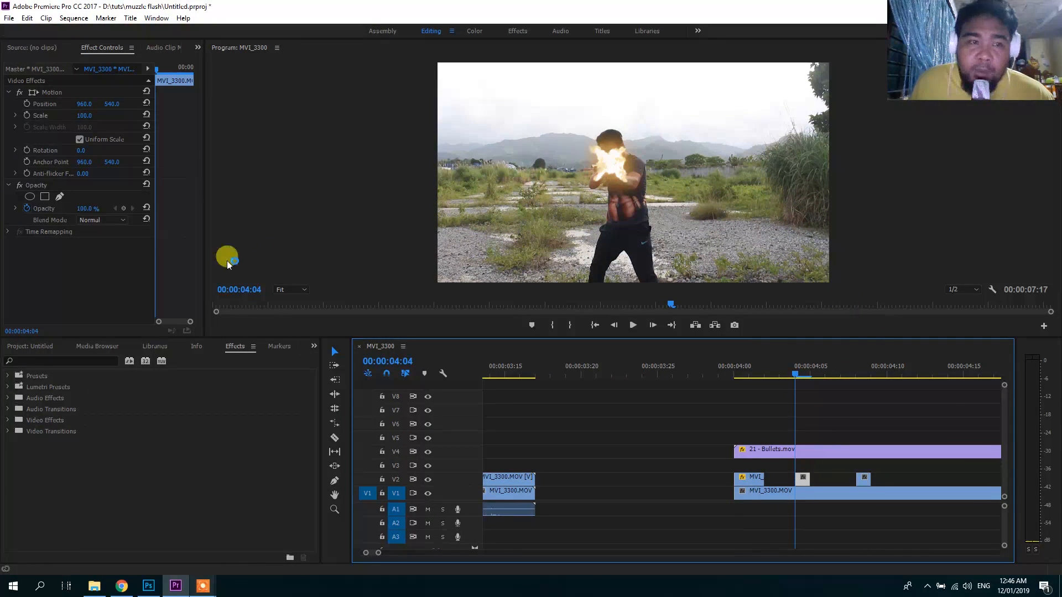
{"action": "left_click", "coordinate": [44, 197]}
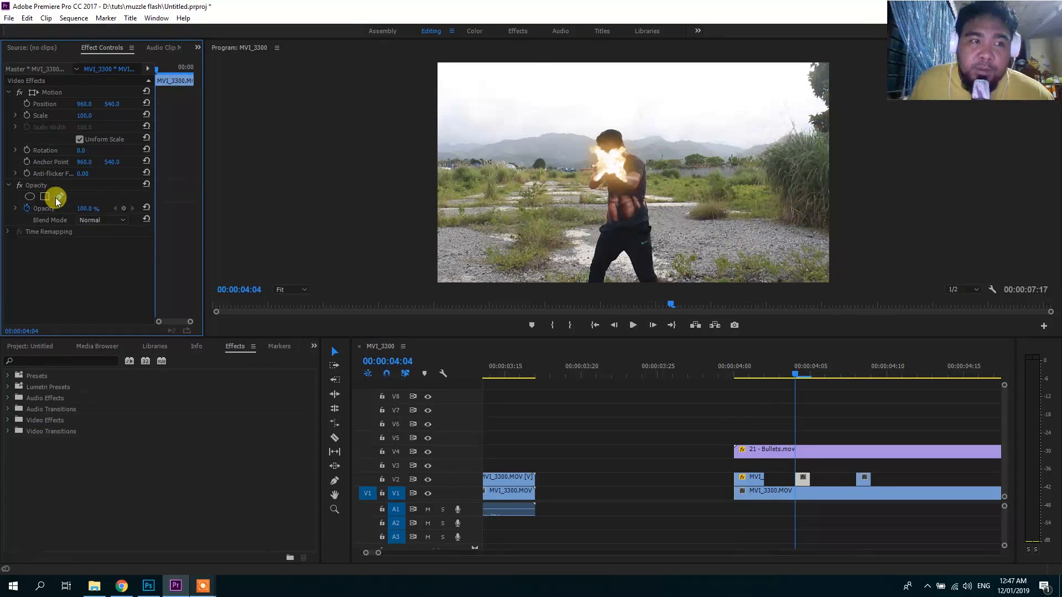
{"action": "left_click", "coordinate": [615, 137]}
{"action": "left_click", "coordinate": [637, 165]}
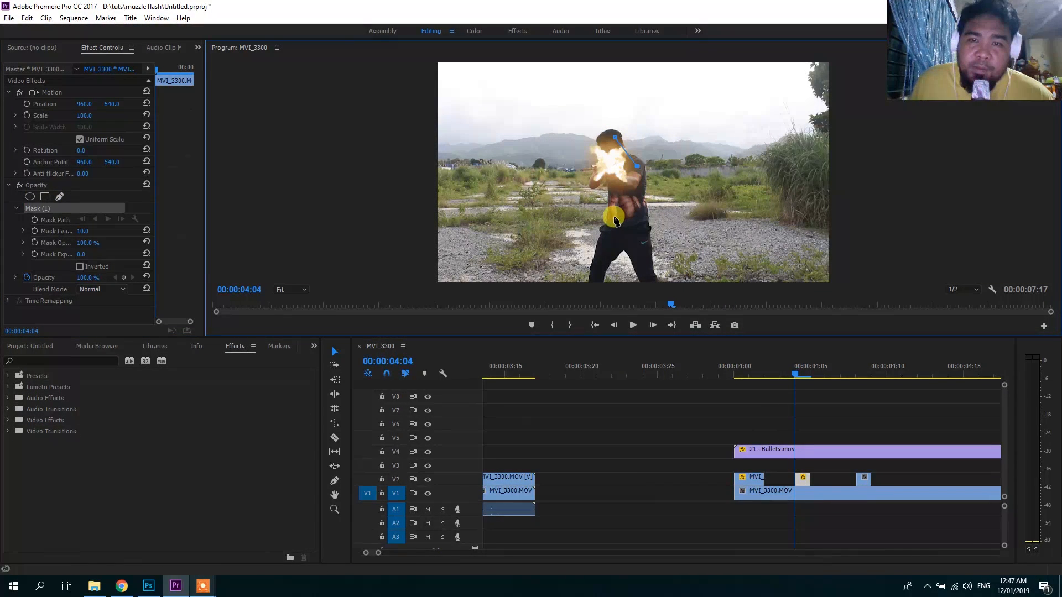
{"action": "left_click", "coordinate": [611, 174]}
{"action": "left_click", "coordinate": [593, 186]}
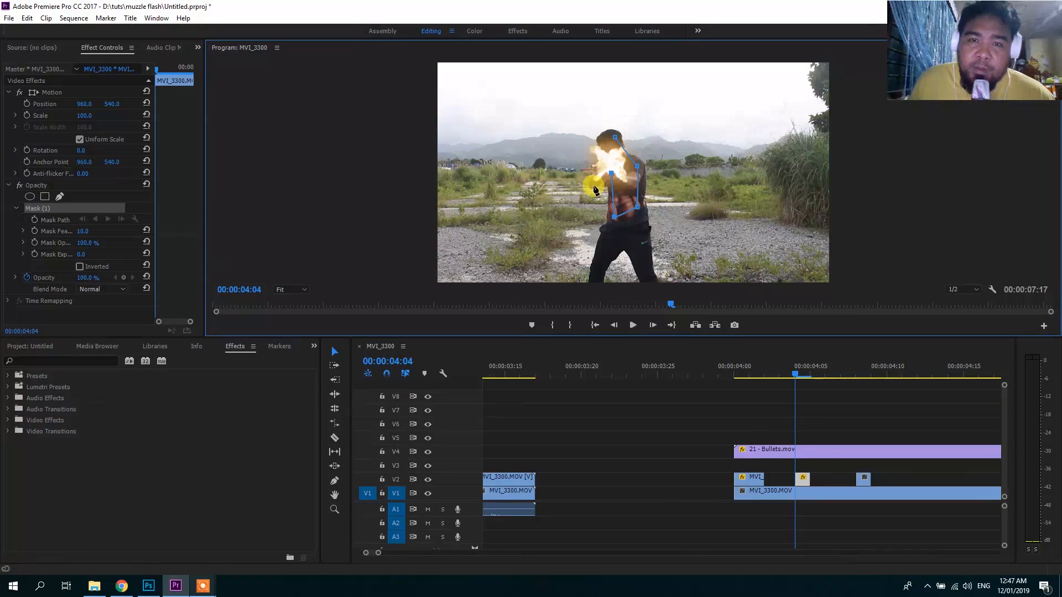
{"action": "left_click_drag", "start_coordinate": [614, 136], "coordinate": [603, 137]}
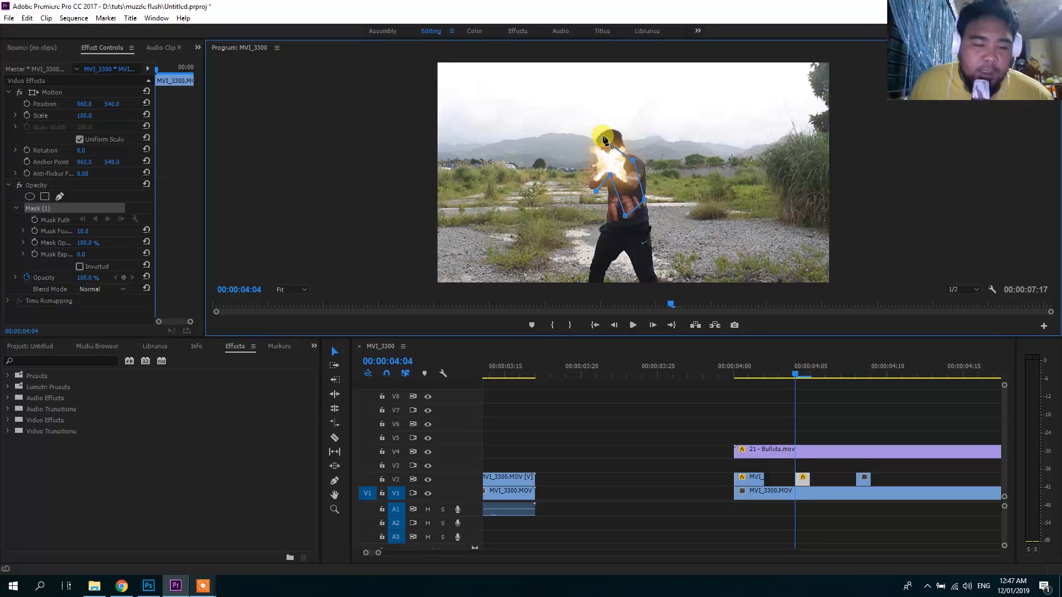
{"action": "key", "text": "ctrl+z"}
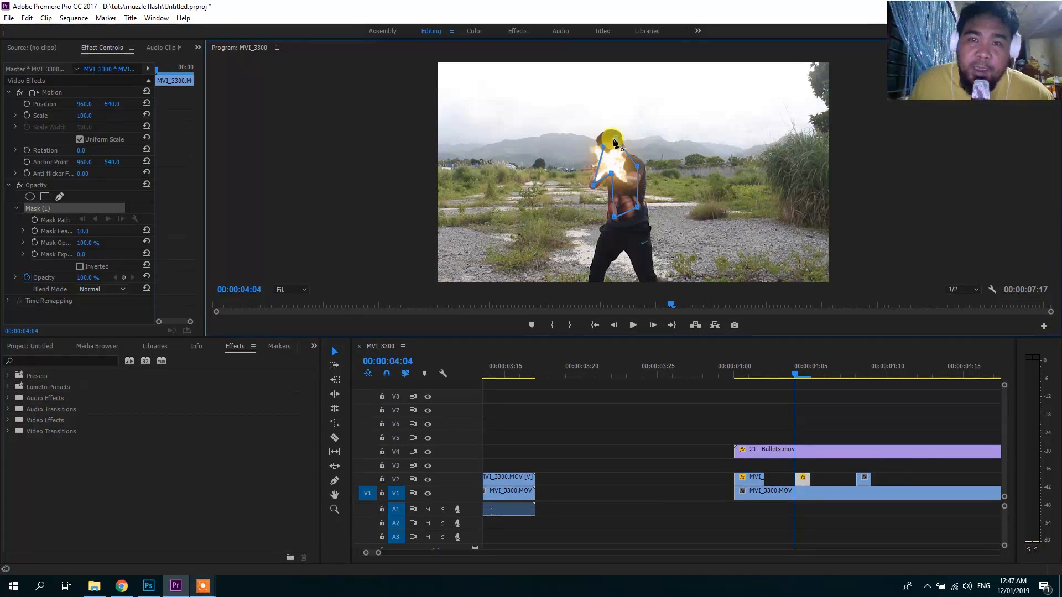
{"action": "left_click", "coordinate": [615, 137]}
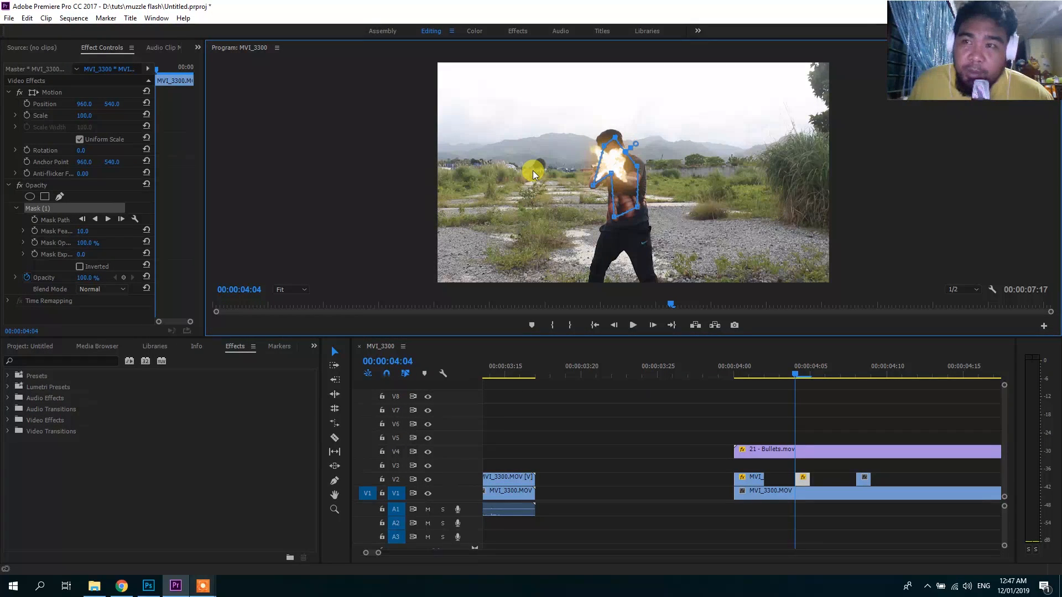
- Set the second V2 flash piece's blend mode to Linear Dodge (Add) and its mask feather to 84
{"action": "left_click", "coordinate": [111, 292]}
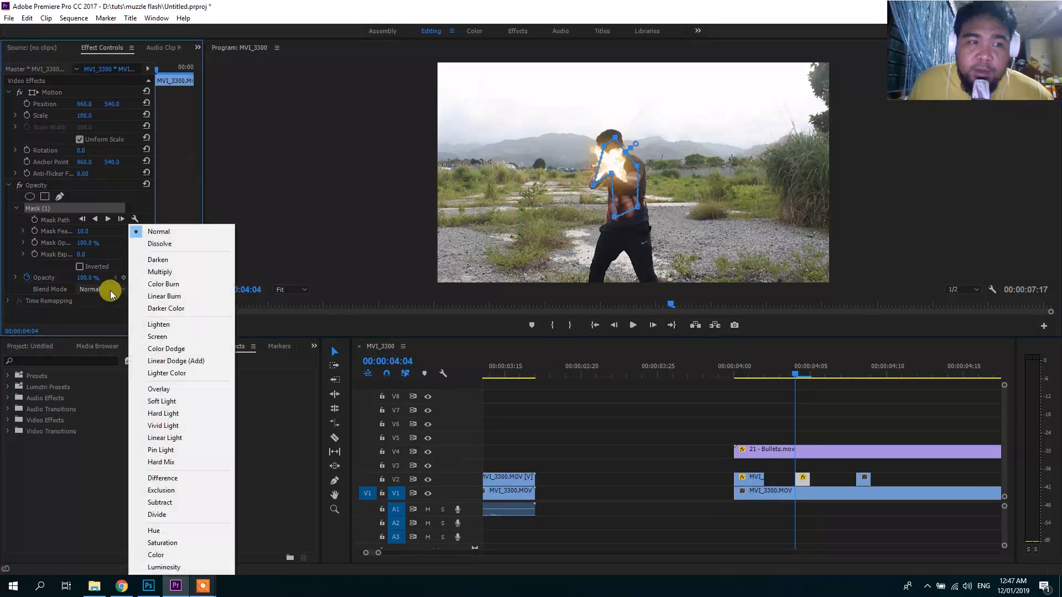
{"action": "left_click", "coordinate": [182, 360]}
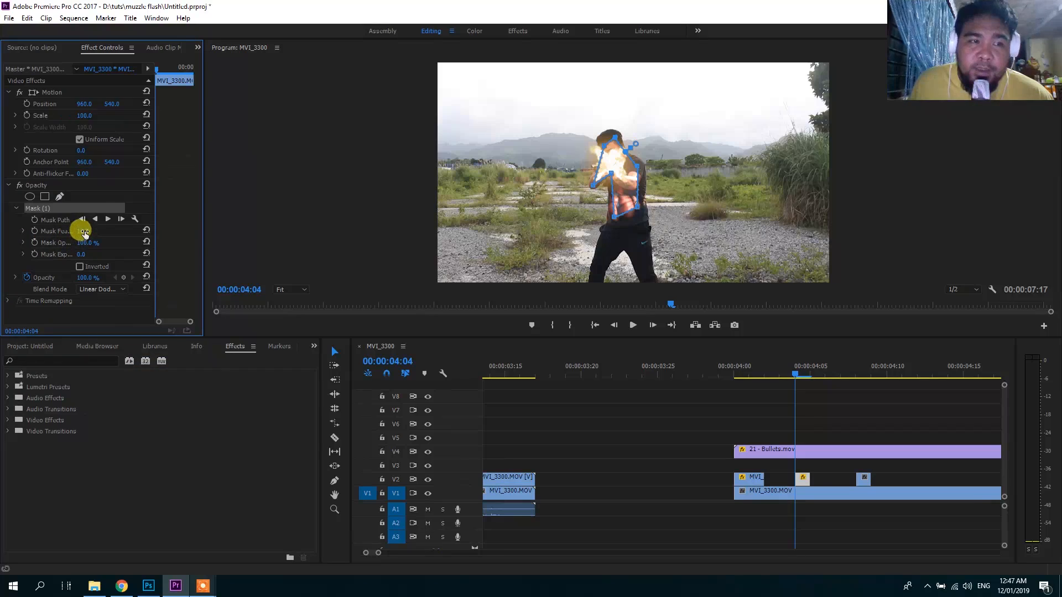
{"action": "left_click_drag", "start_coordinate": [84, 233], "coordinate": [92, 231]}
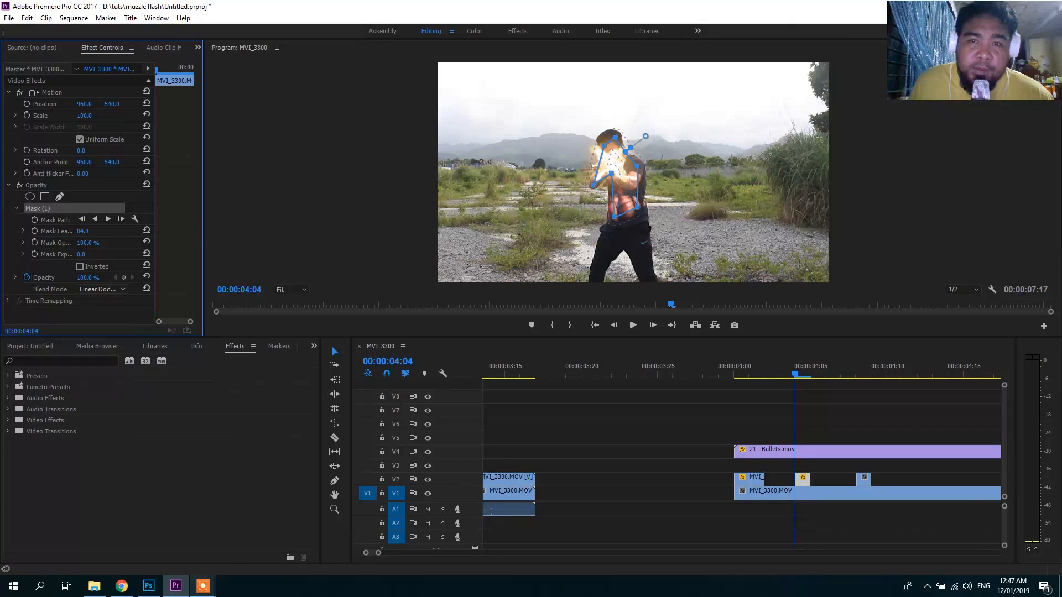
{"action": "left_click", "coordinate": [830, 471]}
- Review how the masked brightness flashes light the shooter across the frames between 00:00:04:00 and 00:00:04:10
{"action": "left_click", "coordinate": [729, 379]}
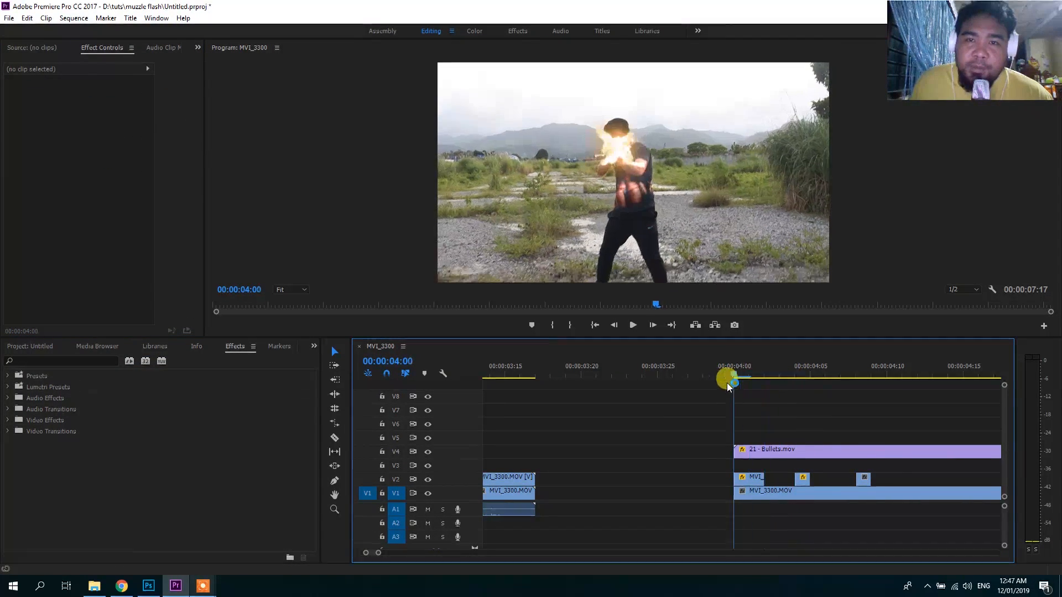
{"action": "left_click_drag", "start_coordinate": [727, 383], "coordinate": [766, 438]}
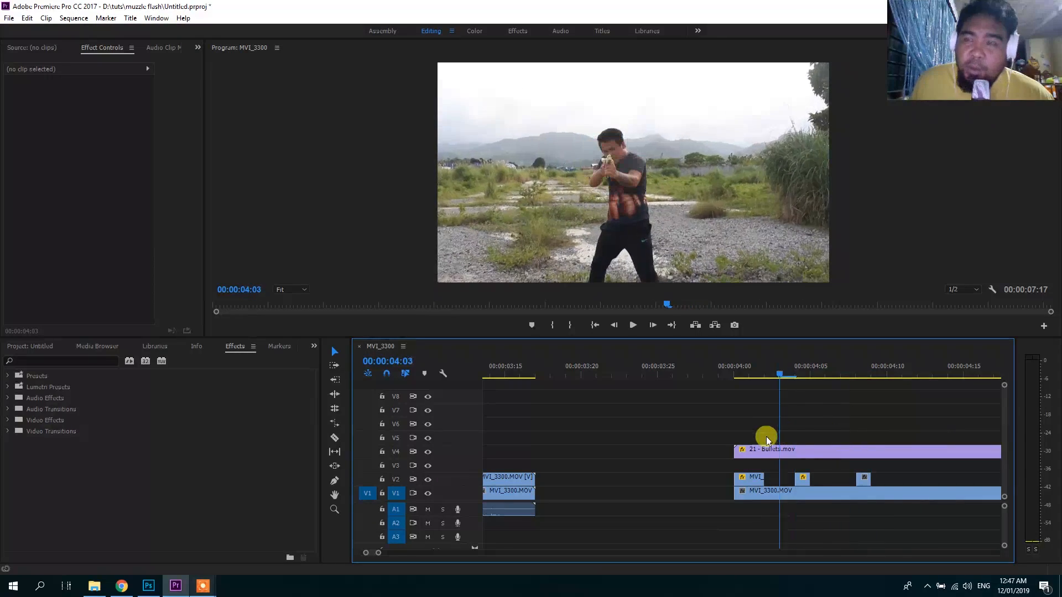
{"action": "left_click_drag", "start_coordinate": [378, 553], "coordinate": [557, 554]}
{"action": "mouse_move", "coordinate": [510, 373]}
{"action": "left_mouse_down"}
{"action": "mouse_move", "coordinate": [474, 372]}
{"action": "mouse_move", "coordinate": [512, 374]}
{"action": "left_mouse_up"}
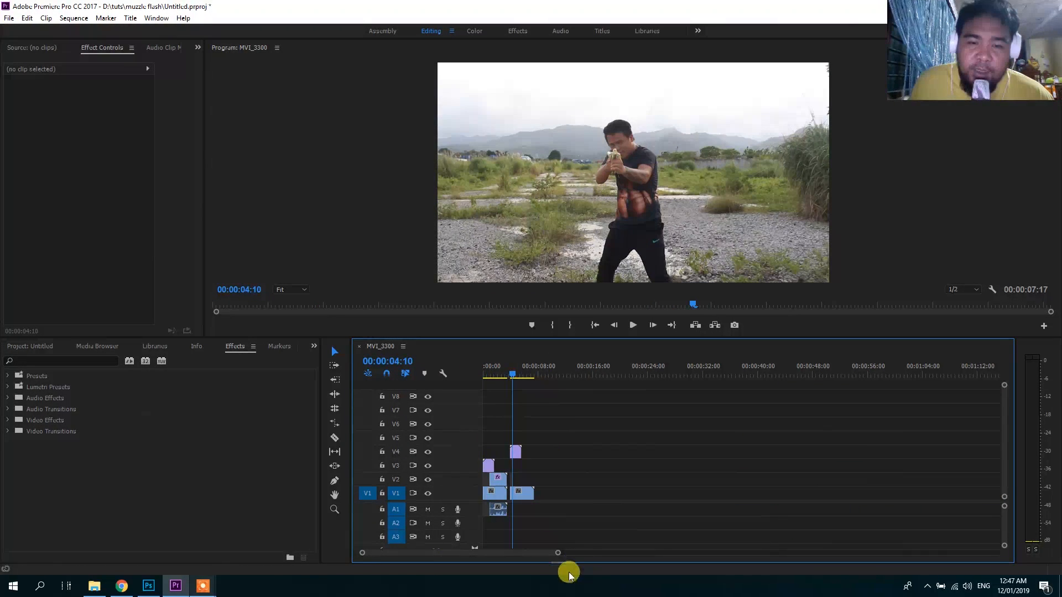
{"action": "left_click_drag", "start_coordinate": [553, 553], "coordinate": [383, 552]}
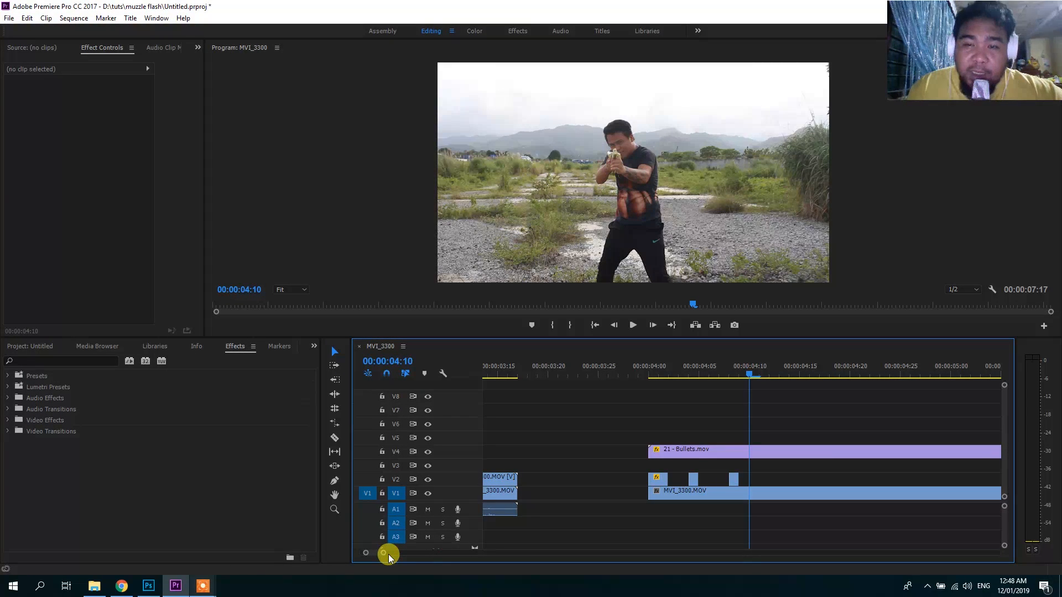
{"action": "left_click_drag", "start_coordinate": [660, 368], "coordinate": [651, 370]}
{"action": "left_click", "coordinate": [658, 479]}
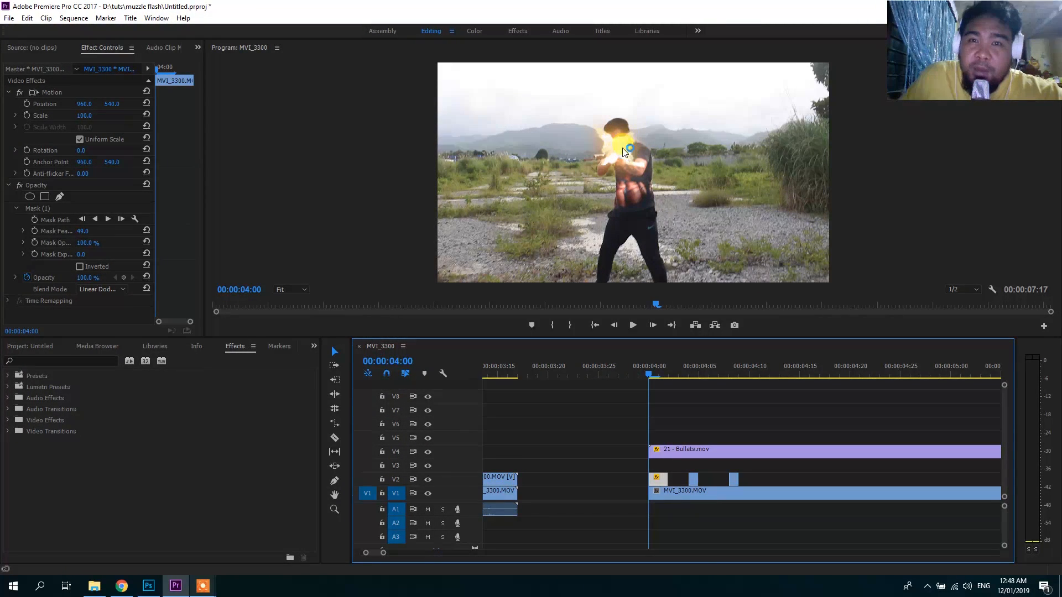
{"action": "left_click", "coordinate": [666, 388]}
{"action": "left_click_drag", "start_coordinate": [645, 375], "coordinate": [683, 385]}
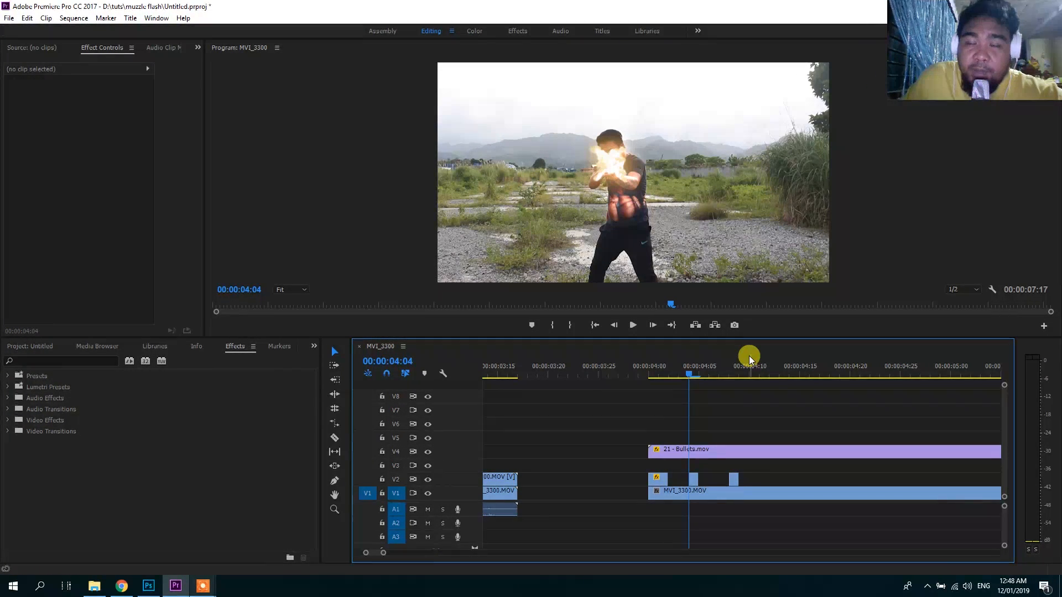
{"action": "key", "text": "Up"}
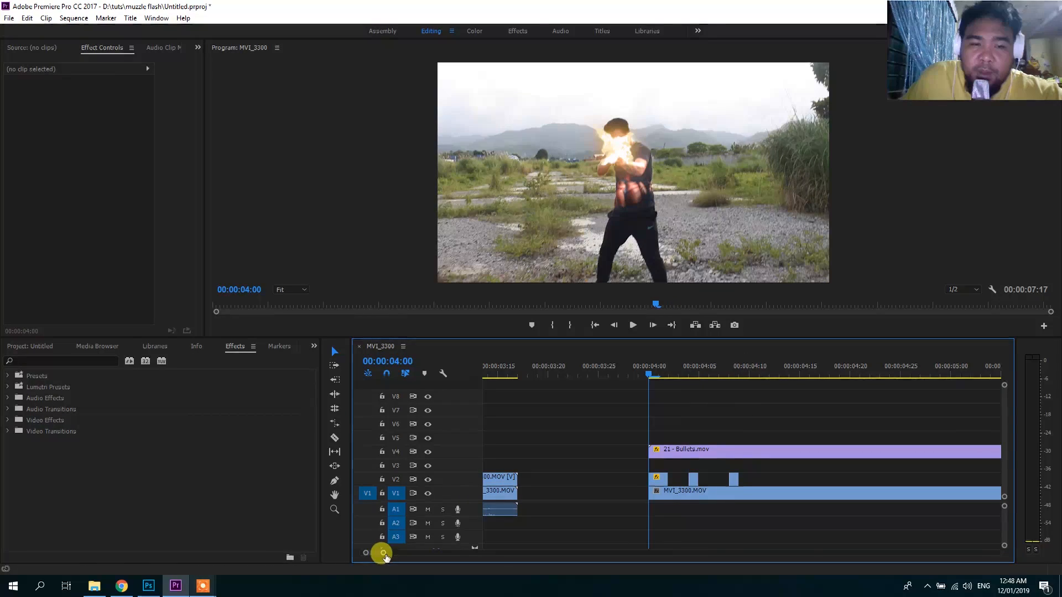
{"action": "left_click_drag", "start_coordinate": [384, 554], "coordinate": [383, 556]}
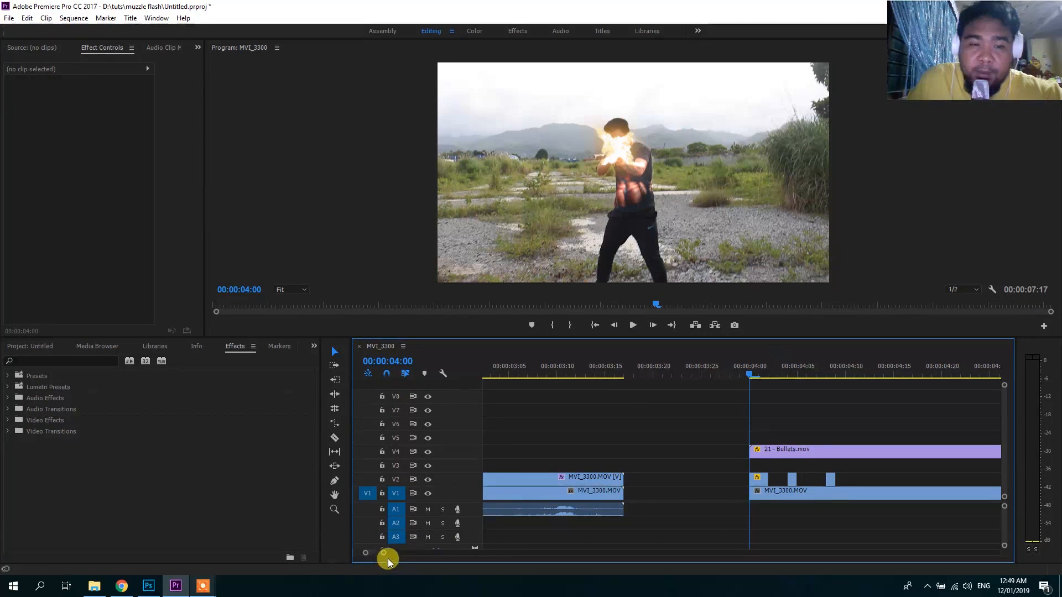
{"action": "left_click_drag", "start_coordinate": [383, 553], "coordinate": [449, 565]}
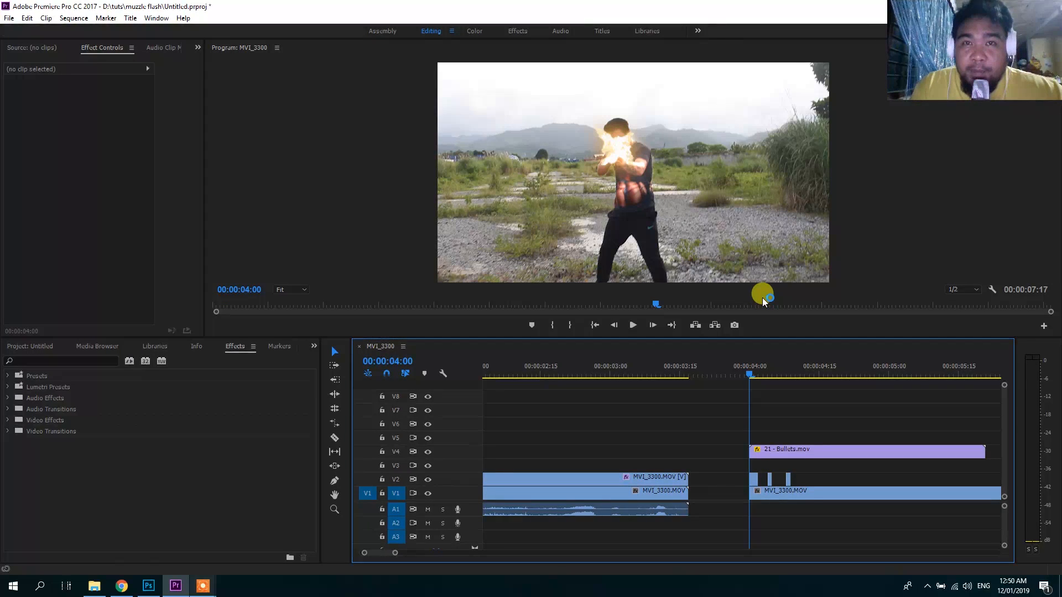
{"action": "left_click", "coordinate": [762, 297]}
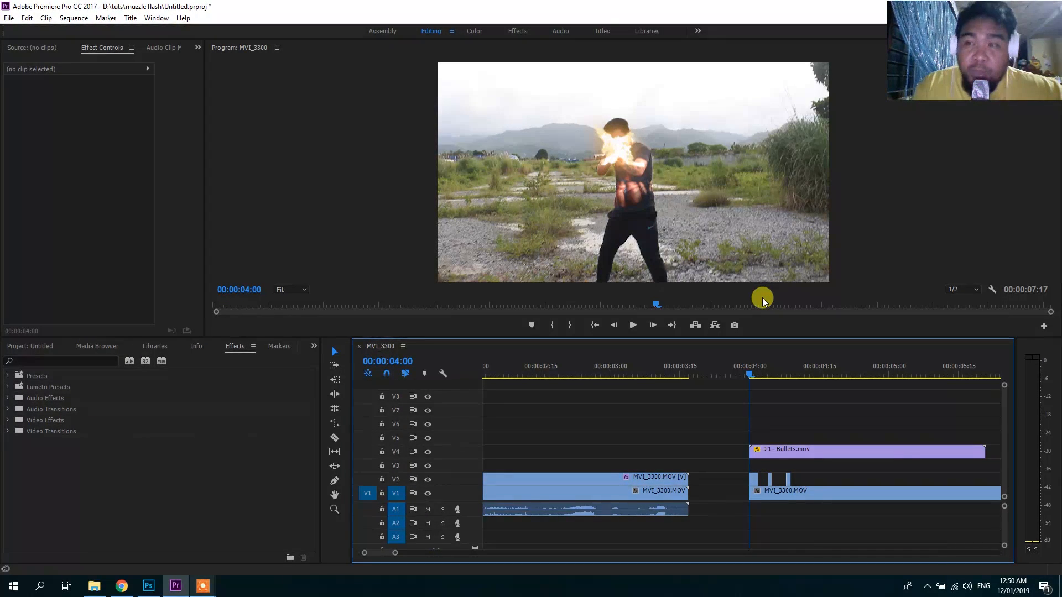